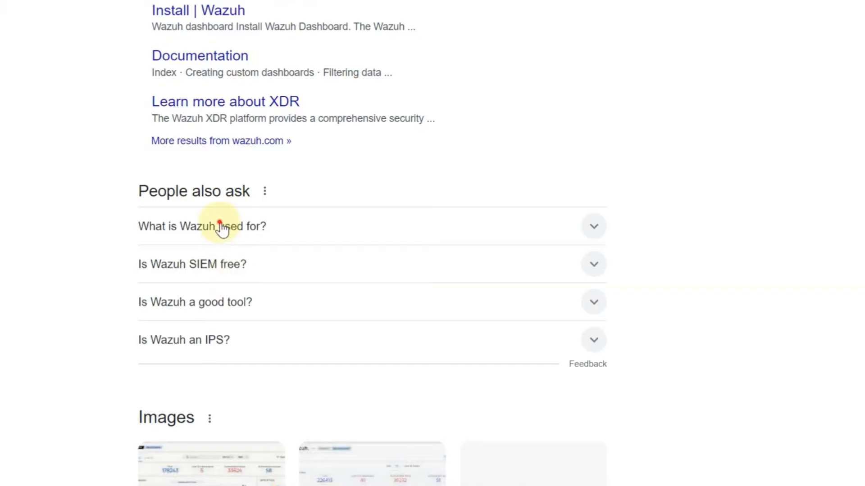
Expand the "What is Wazuh used for?" question in the search results and highlight the key phrases of its answer.
{"action": "left_click", "coordinate": [220, 225]}
{"action": "scroll", "coordinate": [225, 220], "scroll_direction": "down", "scroll_amount": 2}
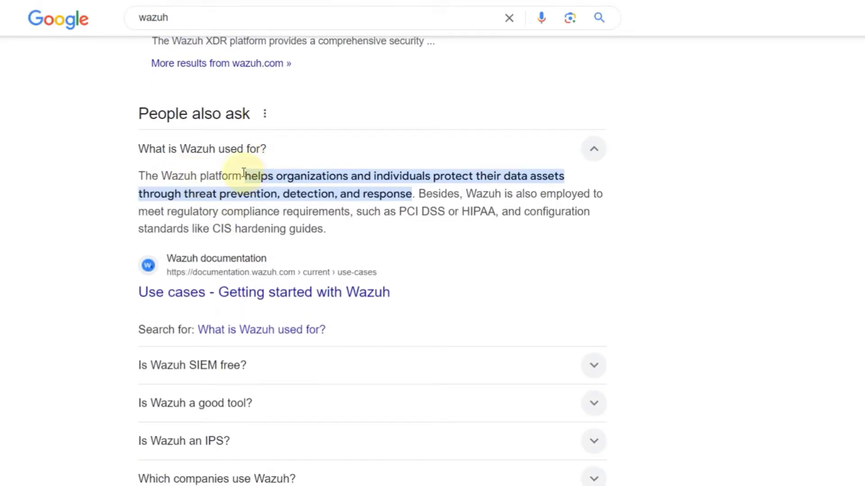
{"action": "left_click_drag", "start_coordinate": [242, 175], "coordinate": [576, 182]}
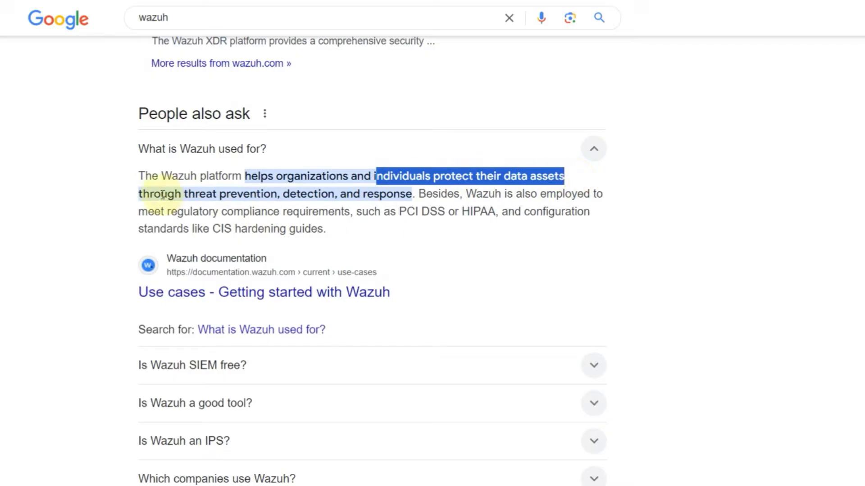
{"action": "left_click_drag", "start_coordinate": [135, 193], "coordinate": [411, 194]}
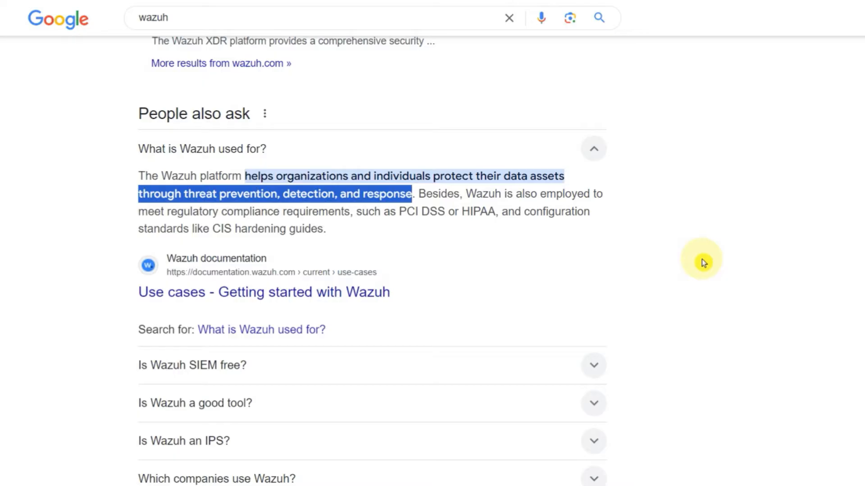
{"action": "scroll", "coordinate": [701, 259], "scroll_direction": "up", "scroll_amount": 8}
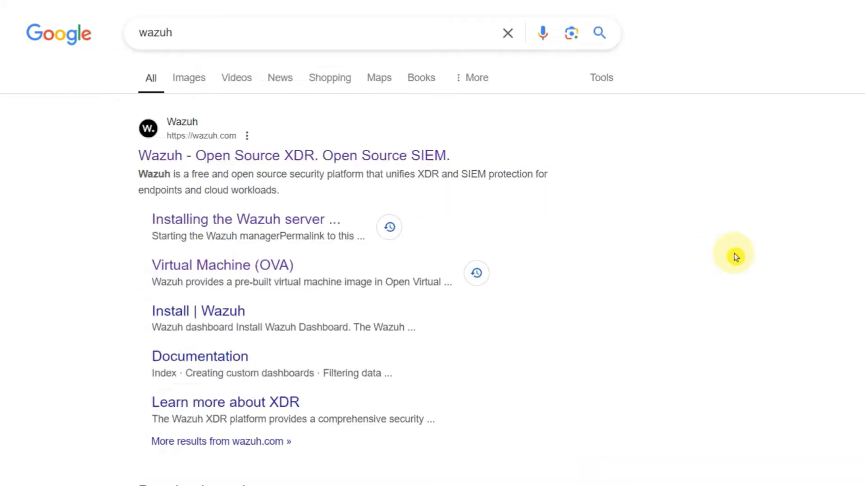
Open the official Wazuh website from the search results and review its home page, including workload protection and Active XDR.
{"action": "left_click", "coordinate": [387, 158]}
{"action": "scroll", "coordinate": [320, 301], "scroll_direction": "down", "scroll_amount": 6}
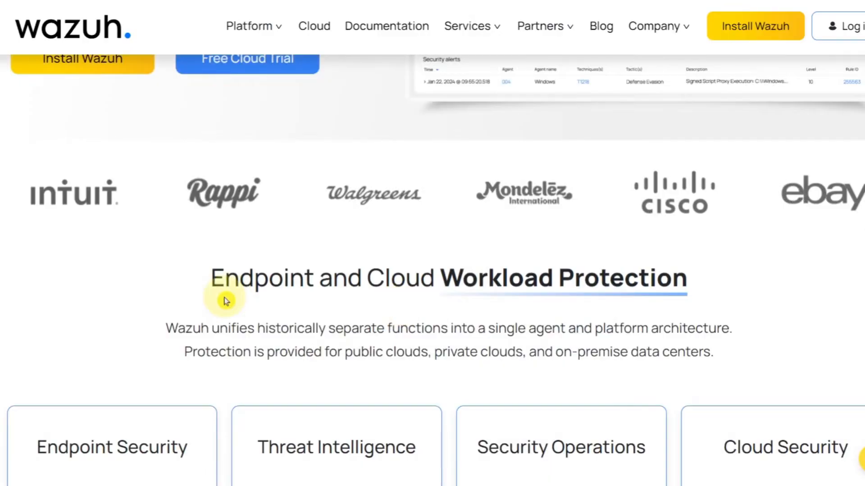
{"action": "scroll", "coordinate": [226, 301], "scroll_direction": "down", "scroll_amount": 5}
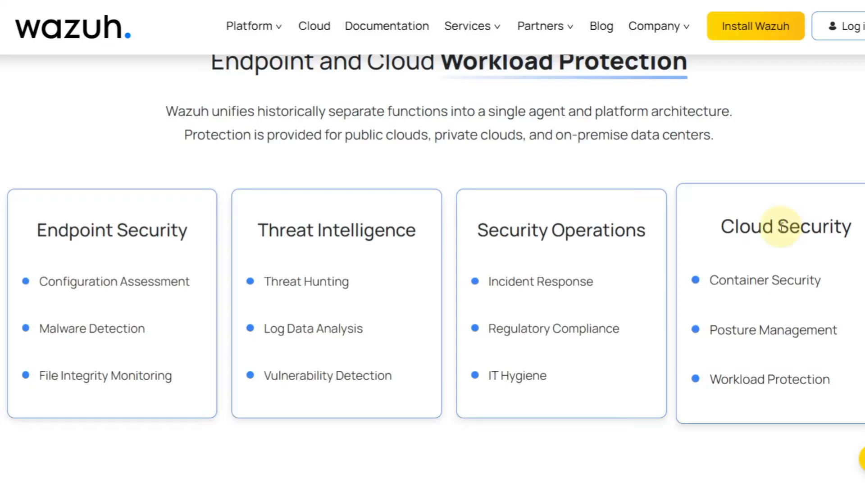
{"action": "scroll", "coordinate": [481, 343], "scroll_direction": "down", "scroll_amount": 5}
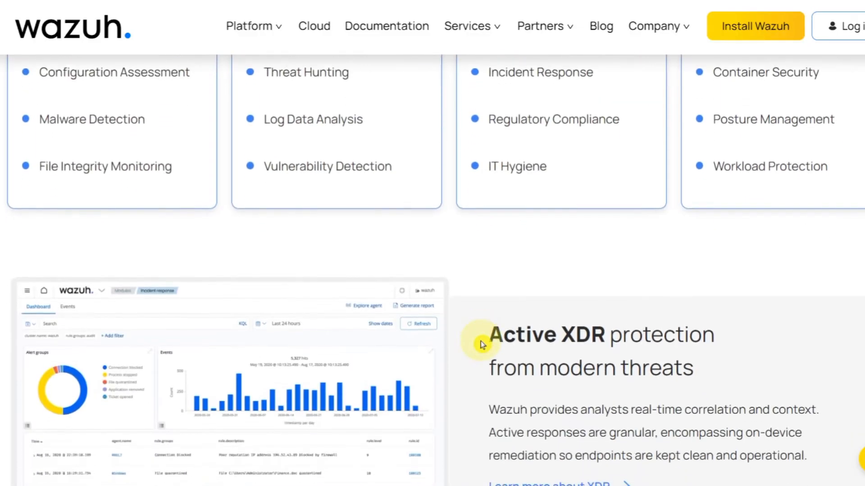
{"action": "scroll", "coordinate": [479, 343], "scroll_direction": "down", "scroll_amount": 3}
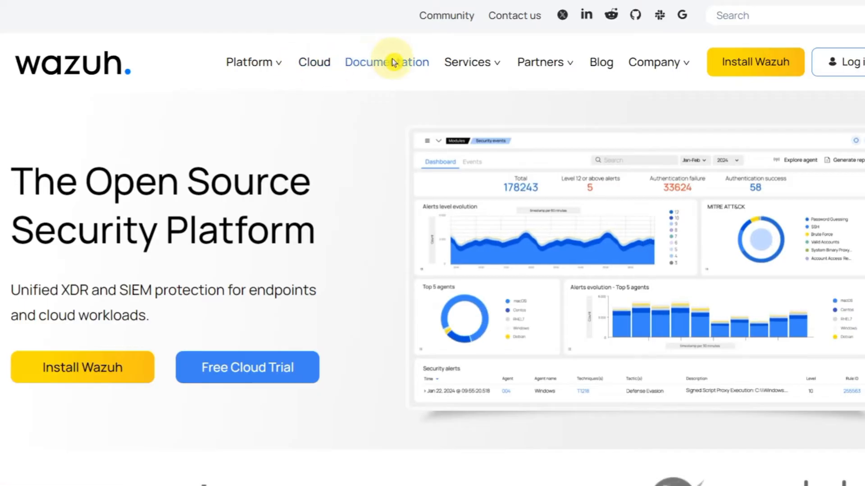
Open the Wazuh documentation and load the Virtual Machine (OVA) installation alternative in a new tab.
{"action": "left_click", "coordinate": [387, 62]}
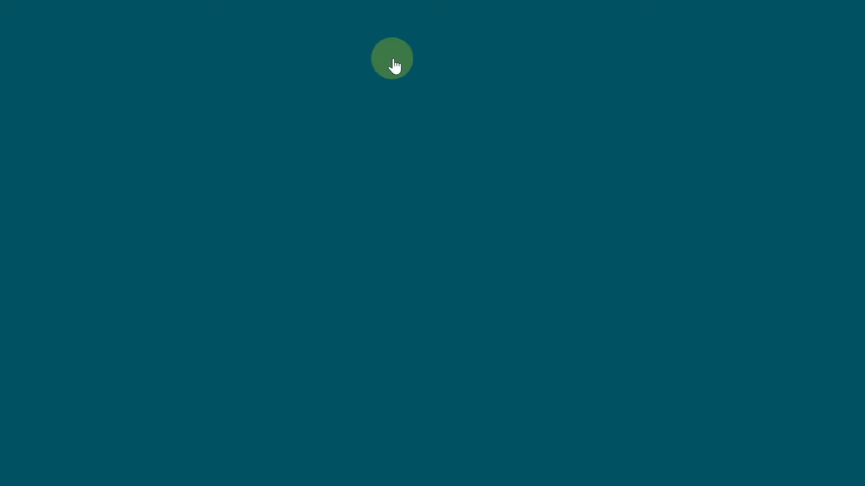
{"action": "scroll", "coordinate": [345, 290], "scroll_direction": "down", "scroll_amount": 5}
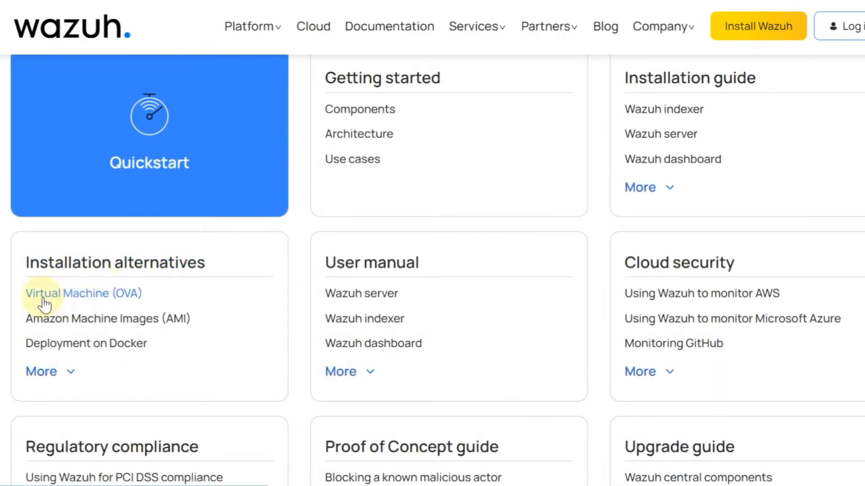
{"action": "right_click", "coordinate": [130, 294]}
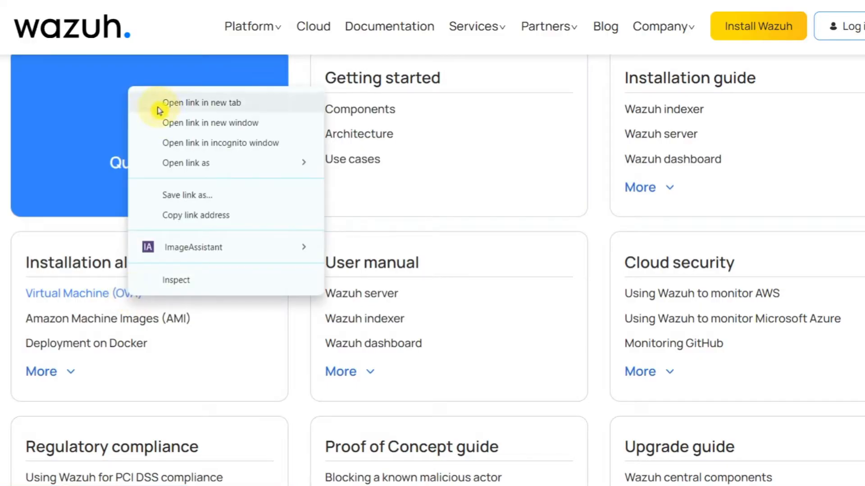
{"action": "left_click", "coordinate": [158, 107]}
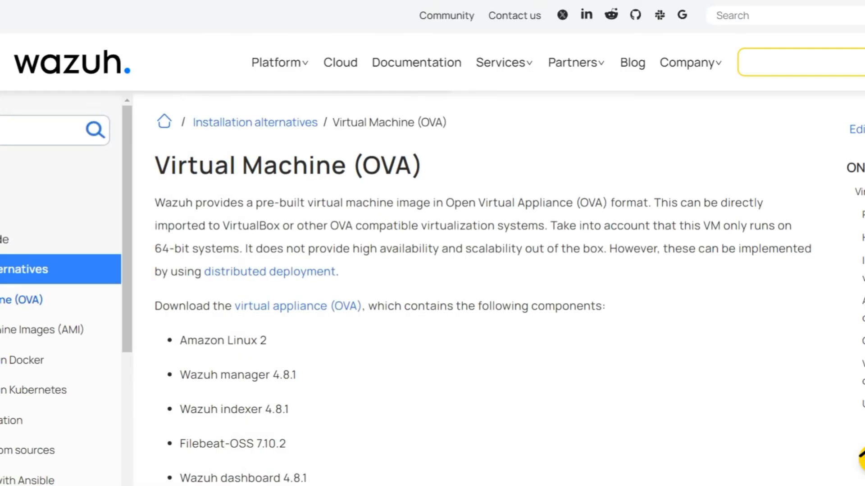
Review the Virtual Machine (OVA) page and download the virtual appliance (OVA).
{"action": "scroll", "coordinate": [455, 189], "scroll_direction": "down", "scroll_amount": 2}
{"action": "scroll", "coordinate": [452, 236], "scroll_direction": "up", "scroll_amount": 1}
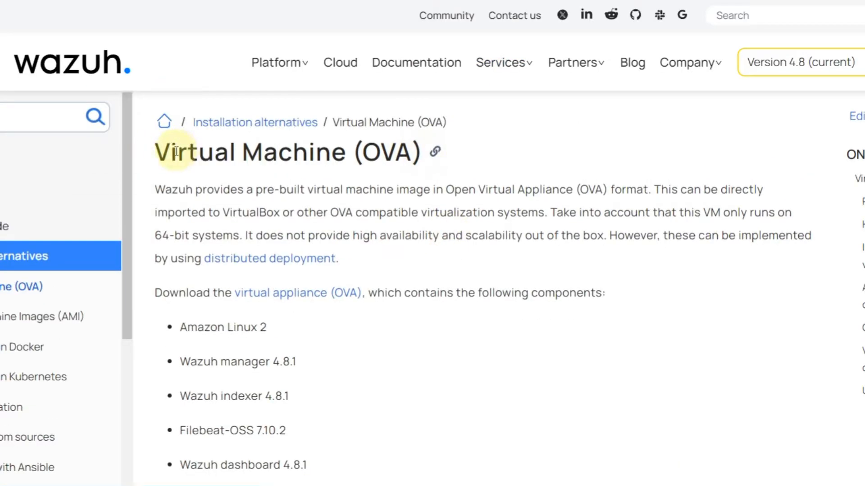
{"action": "left_click_drag", "start_coordinate": [149, 152], "coordinate": [424, 153]}
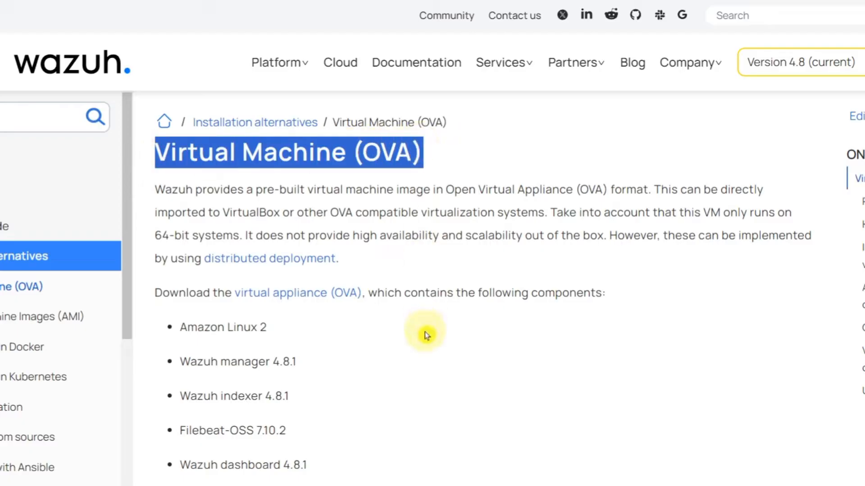
{"action": "scroll", "coordinate": [426, 345], "scroll_direction": "down", "scroll_amount": 3}
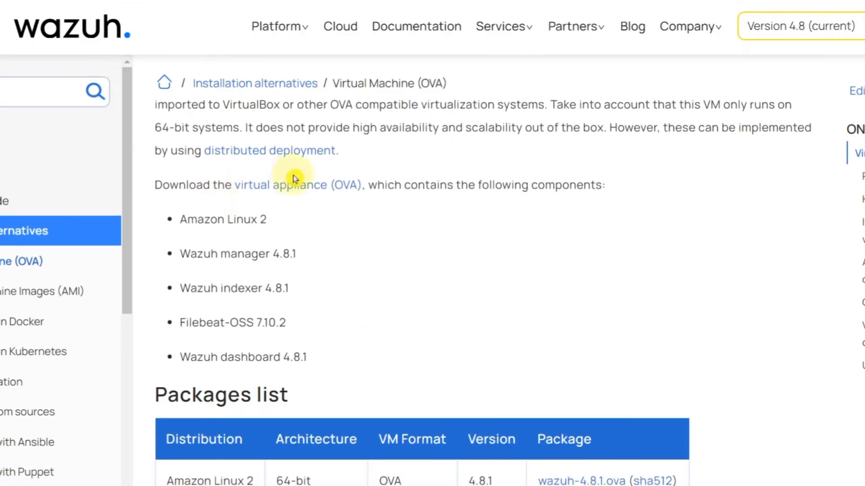
{"action": "left_click", "coordinate": [309, 187]}
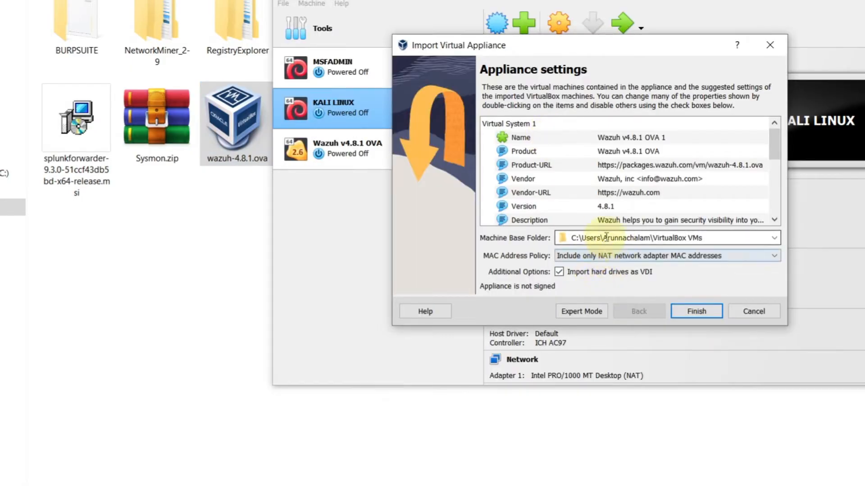
Check the machine base folder path in the appliance settings and finish importing the Wazuh v4.8.1 OVA.
{"action": "left_click", "coordinate": [748, 238]}
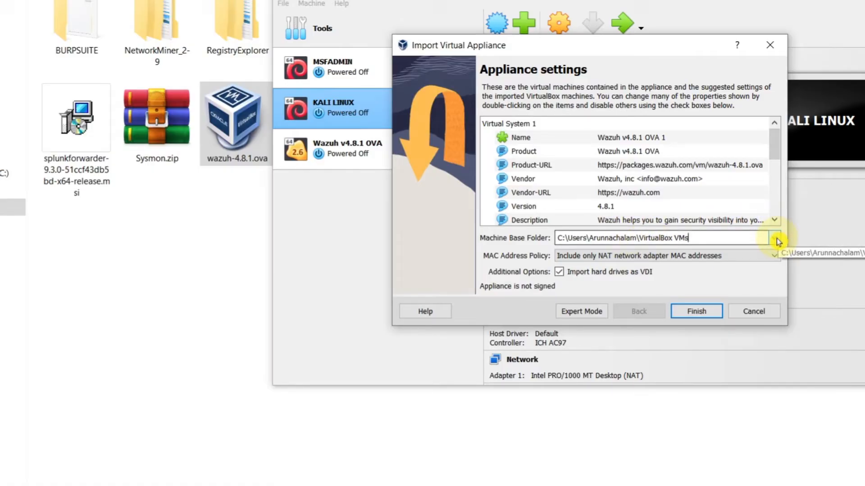
{"action": "left_click", "coordinate": [687, 241]}
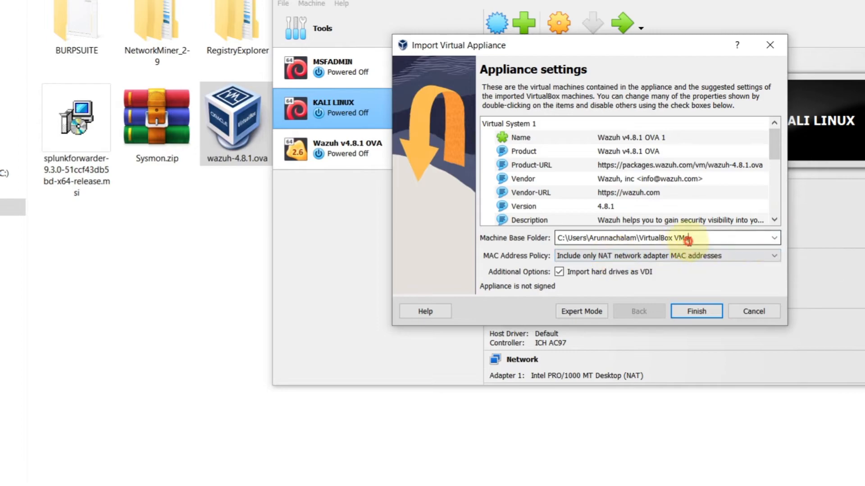
{"action": "left_click_drag", "start_coordinate": [688, 240], "coordinate": [556, 239]}
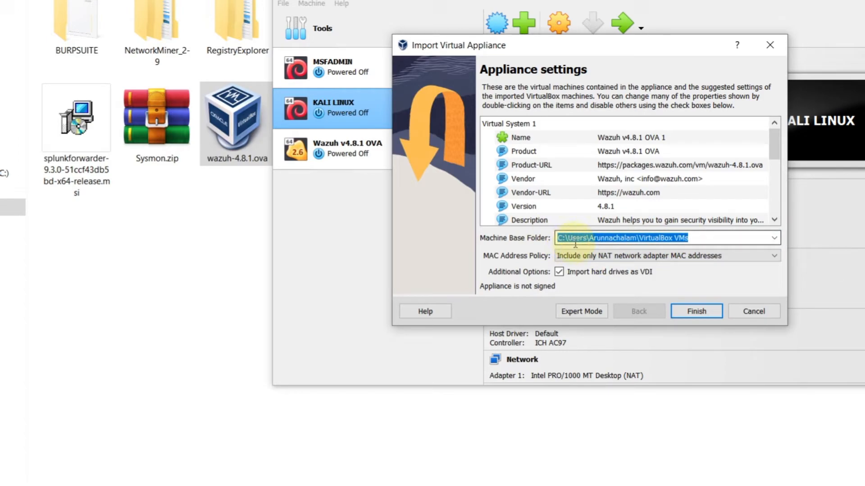
{"action": "left_click", "coordinate": [703, 315]}
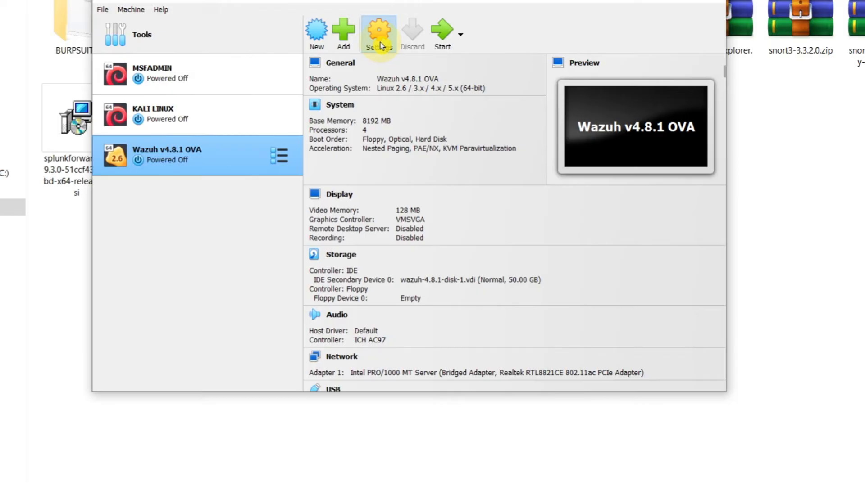
Open the Wazuh v4.8.1 OVA machine's settings and review its advanced general, memory, processor and graphics controller options.
{"action": "left_click", "coordinate": [380, 45]}
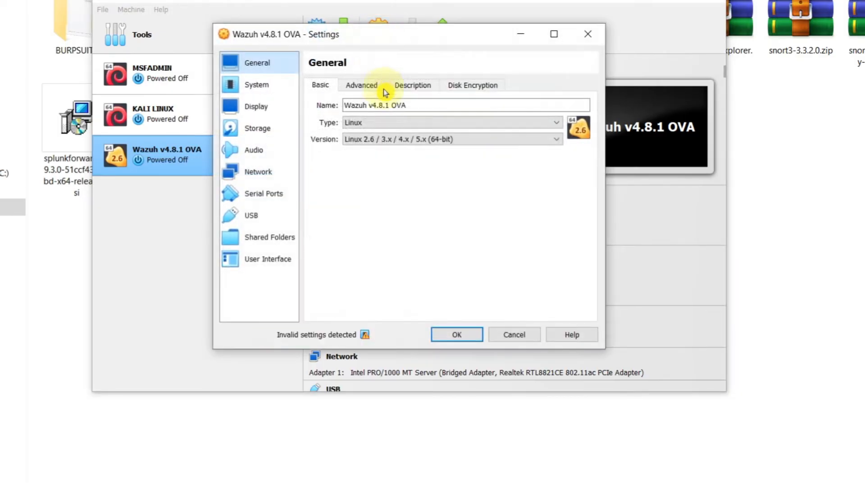
{"action": "left_click", "coordinate": [362, 85]}
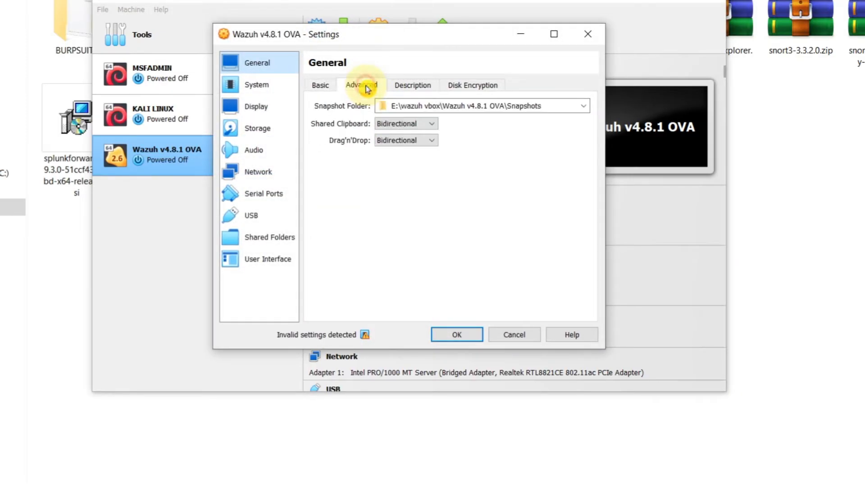
{"action": "left_click", "coordinate": [289, 88]}
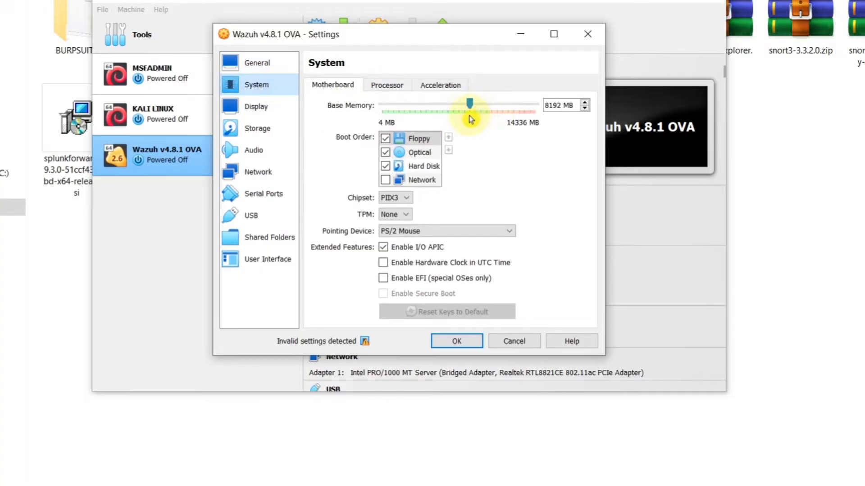
{"action": "left_click", "coordinate": [387, 86]}
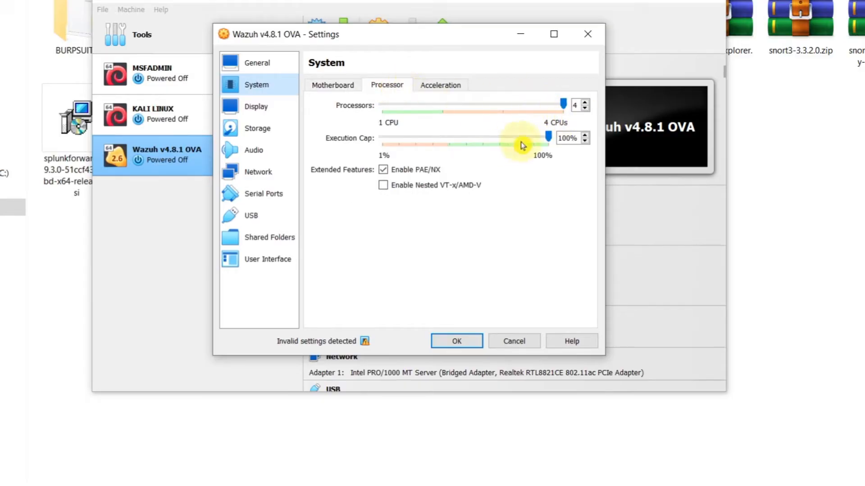
{"action": "left_click", "coordinate": [271, 107]}
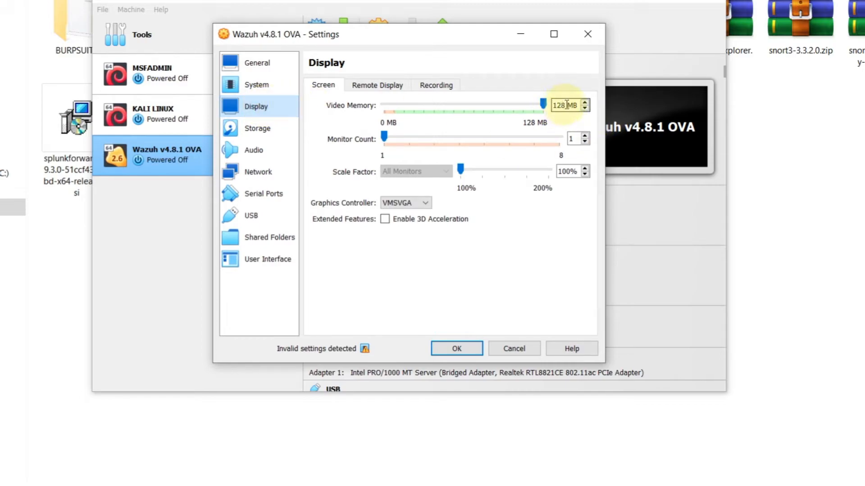
{"action": "left_click", "coordinate": [398, 204]}
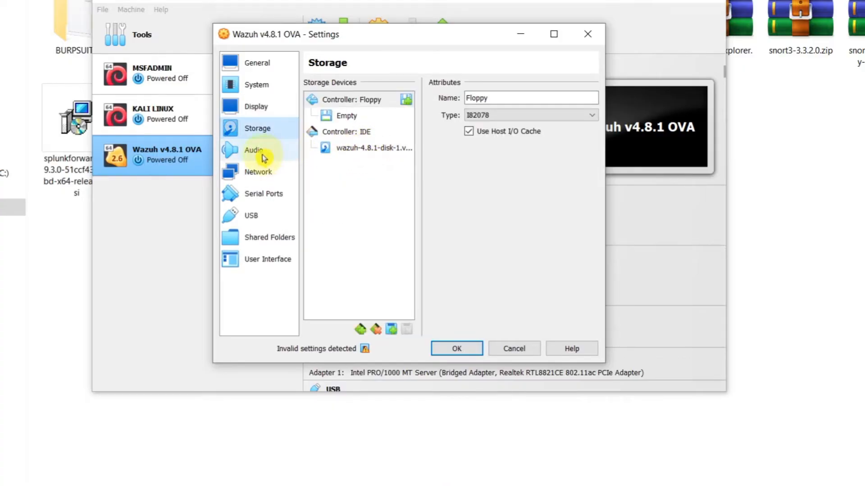
Set the Wazuh machine's network Adapter 1 to Bridged Adapter with promiscuous mode Allow All, and save the settings.
{"action": "left_click", "coordinate": [263, 172]}
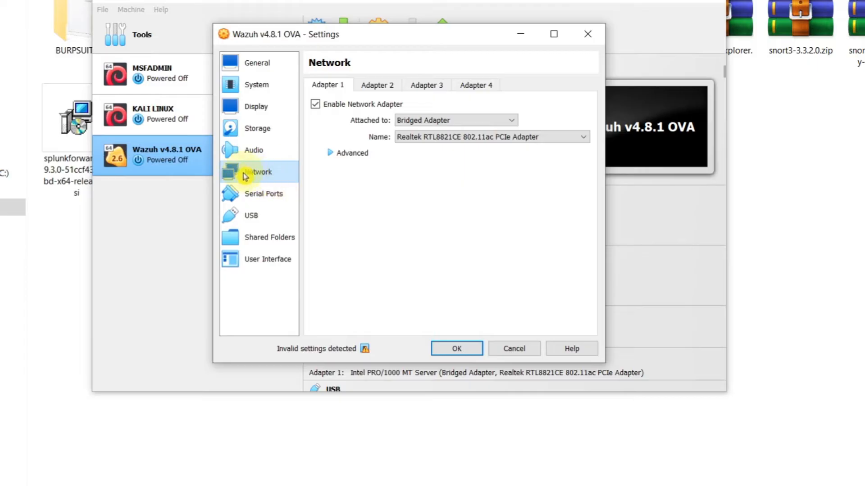
{"action": "left_click", "coordinate": [440, 120]}
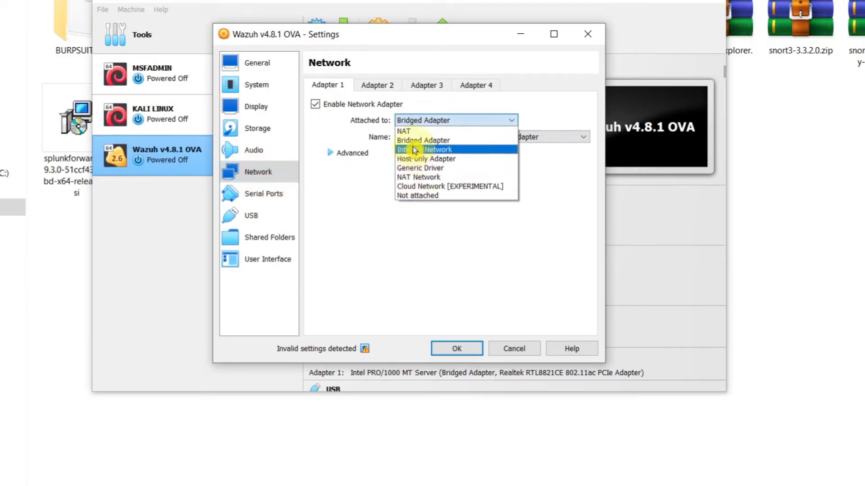
{"action": "left_click", "coordinate": [448, 140]}
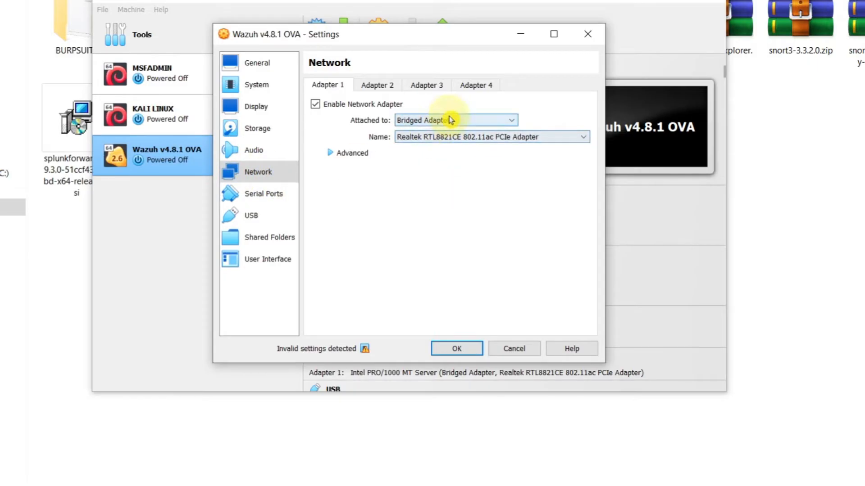
{"action": "left_click", "coordinate": [331, 153]}
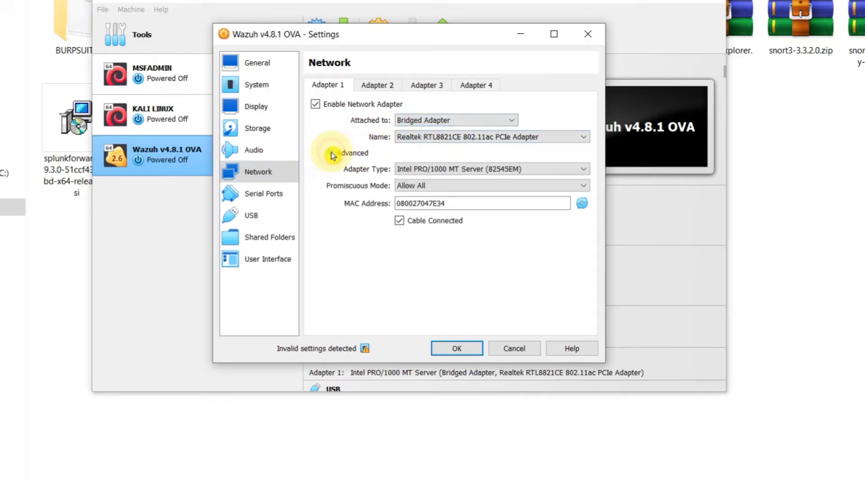
{"action": "left_click", "coordinate": [433, 185]}
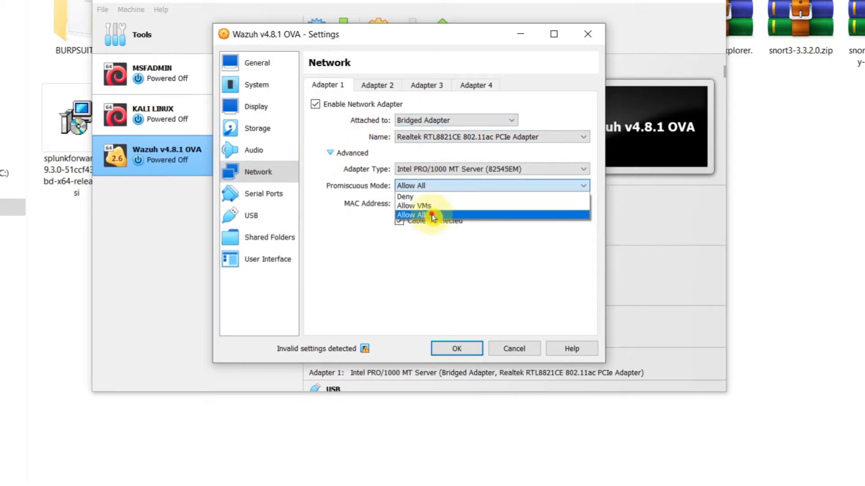
{"action": "left_click", "coordinate": [439, 216]}
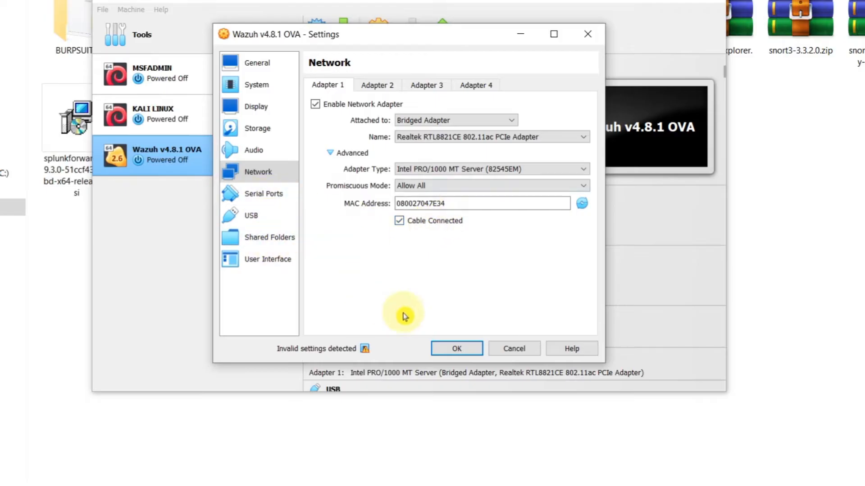
{"action": "left_click", "coordinate": [459, 349]}
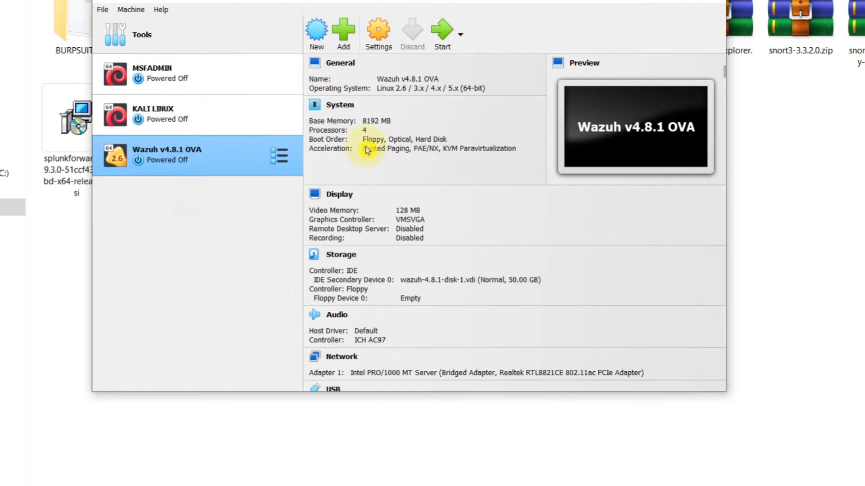
Start the Wazuh v4.8.1 OVA virtual machine and enlarge its console window.
{"action": "left_click", "coordinate": [446, 37]}
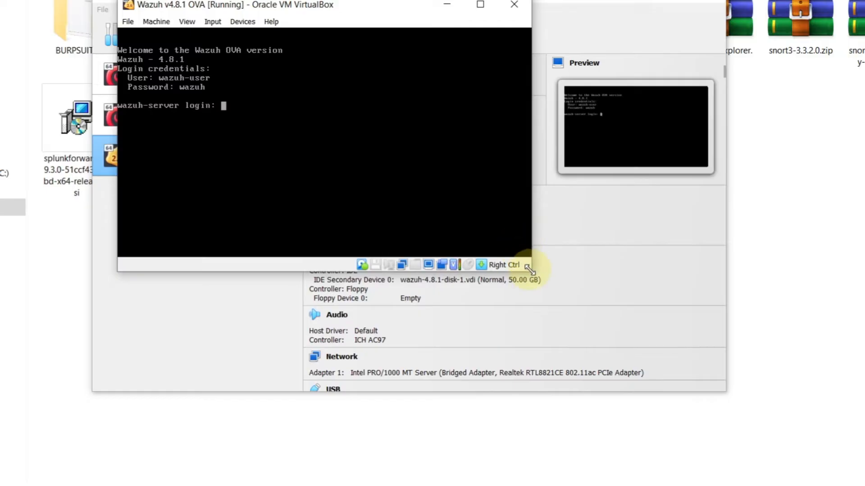
{"action": "left_click_drag", "start_coordinate": [531, 269], "coordinate": [825, 414]}
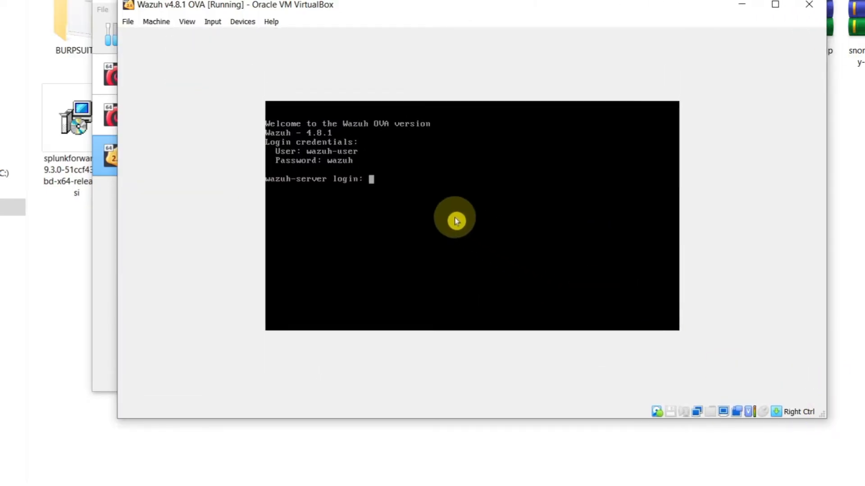
Log in to the Wazuh server console as wazuh-user with the account password.
{"action": "left_click", "coordinate": [400, 182]}
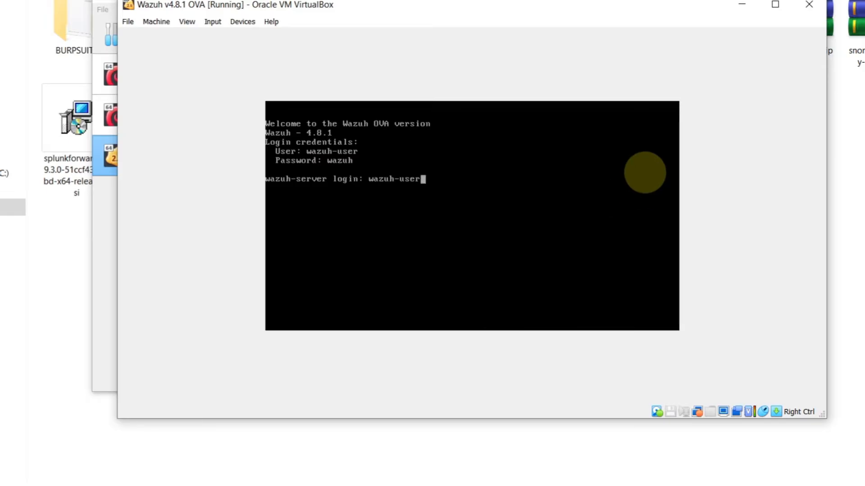
{"action": "key", "text": "Return"}
{"action": "key", "text": "Return"}
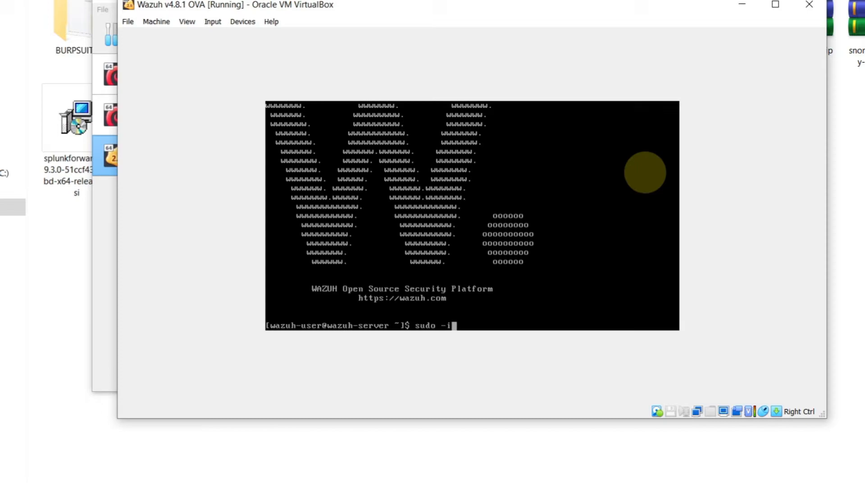
Switch to a root shell with sudo -i and clear the console screen.
{"action": "key", "text": "Return"}
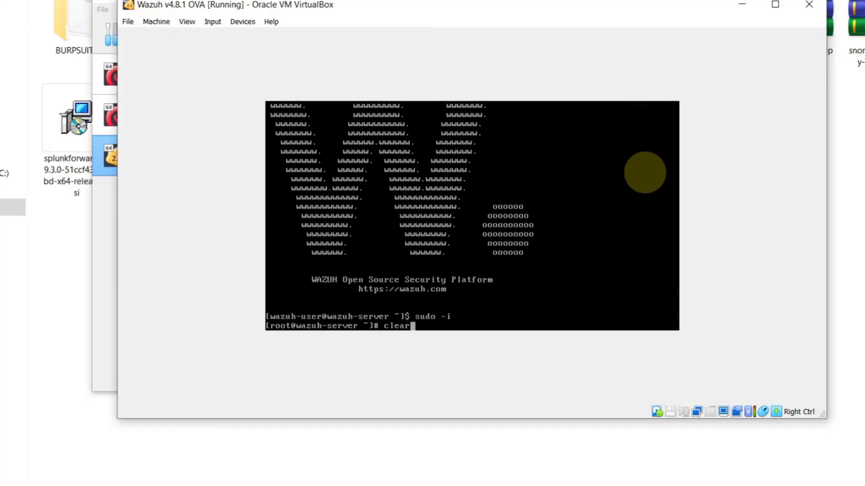
{"action": "type", "text": "clear"}
{"action": "key", "text": "Return"}
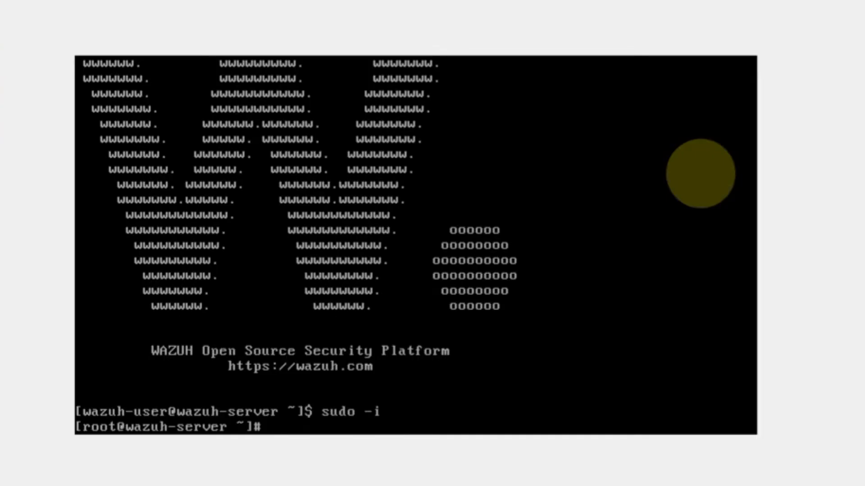
{"action": "type", "text": "lear"}
{"action": "key", "text": "Return"}
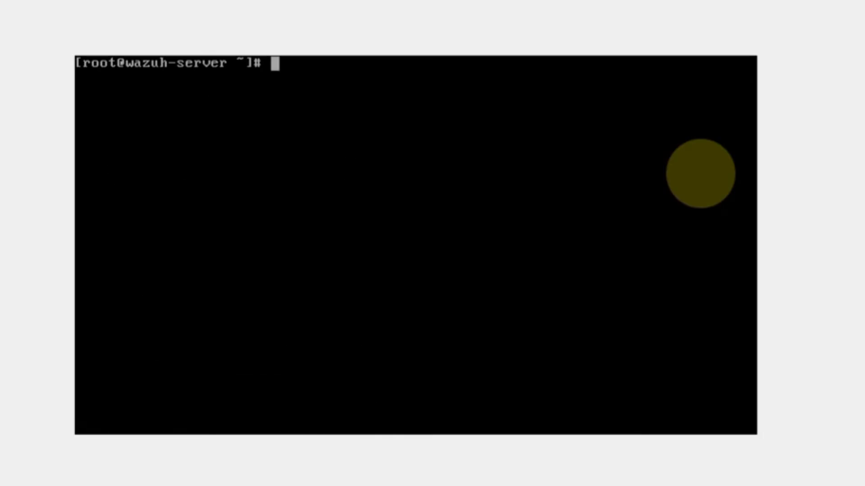
Start the wazuh-manager service with systemctl.
{"action": "type", "text": "ystemc"}
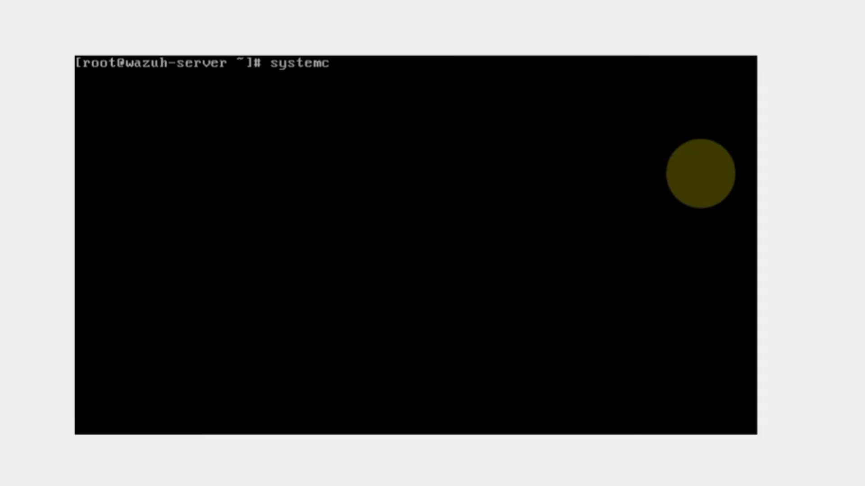
{"action": "type", "text": "tl start wazu"}
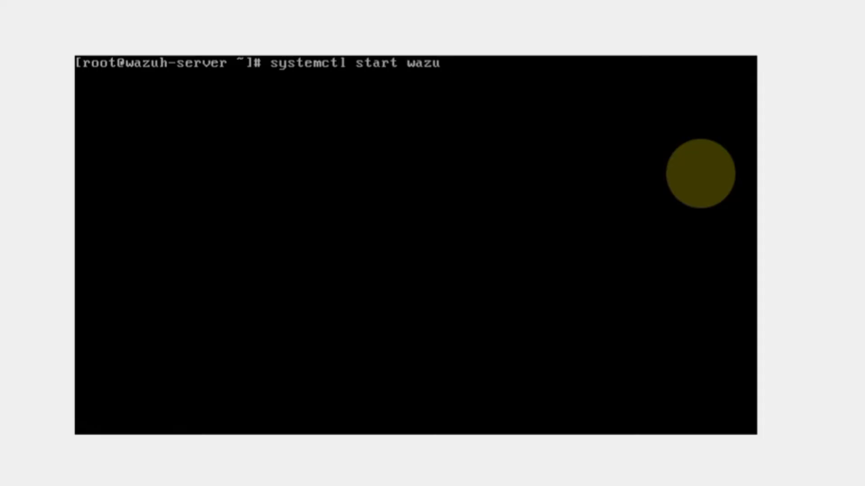
{"action": "type", "text": "h-manager"}
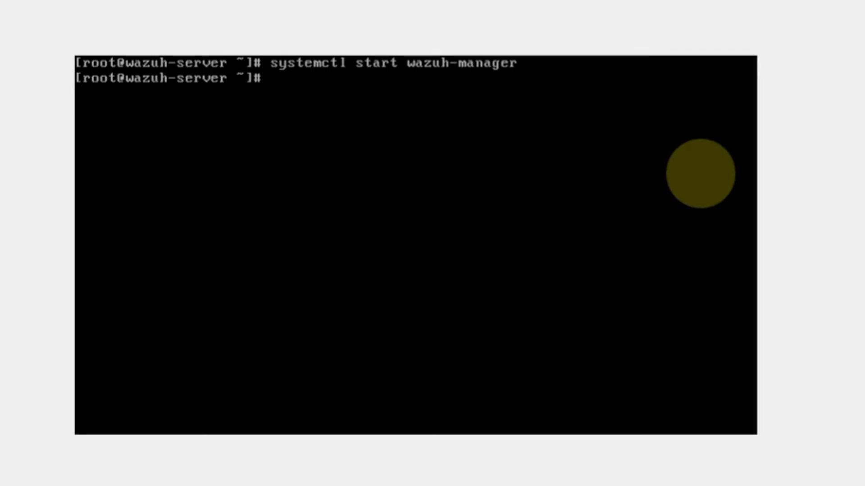
Start the wazuh-dashboard service with systemctl by adapting the previous start command.
{"action": "key", "text": "Up"}
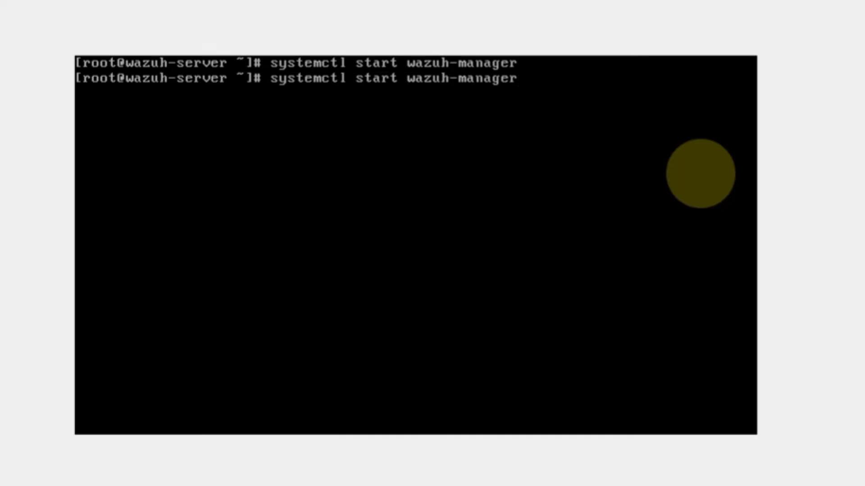
{"action": "key", "text": "Left"}
{"action": "key", "text": "Left"}
{"action": "key", "text": "Left"}
{"action": "key", "text": "BackSpace"}
{"action": "key", "text": "BackSpace"}
{"action": "key", "text": "BackSpace"}
{"action": "key", "text": "BackSpace"}
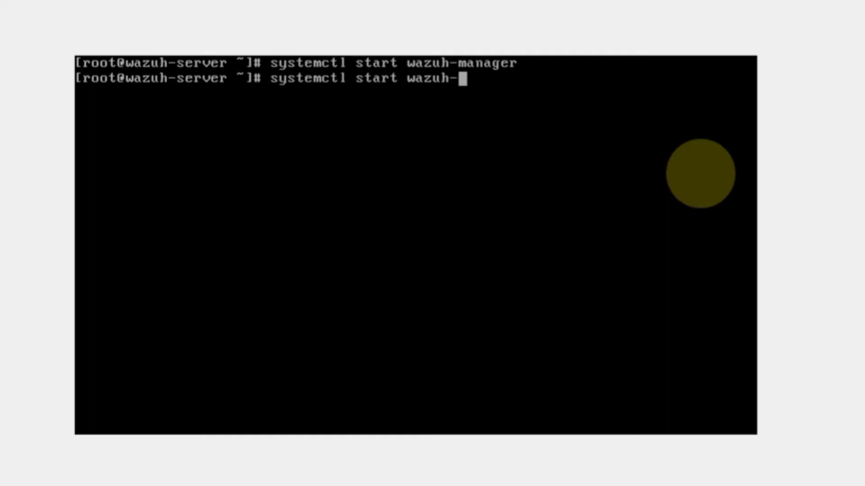
{"action": "type", "text": "dashboard"}
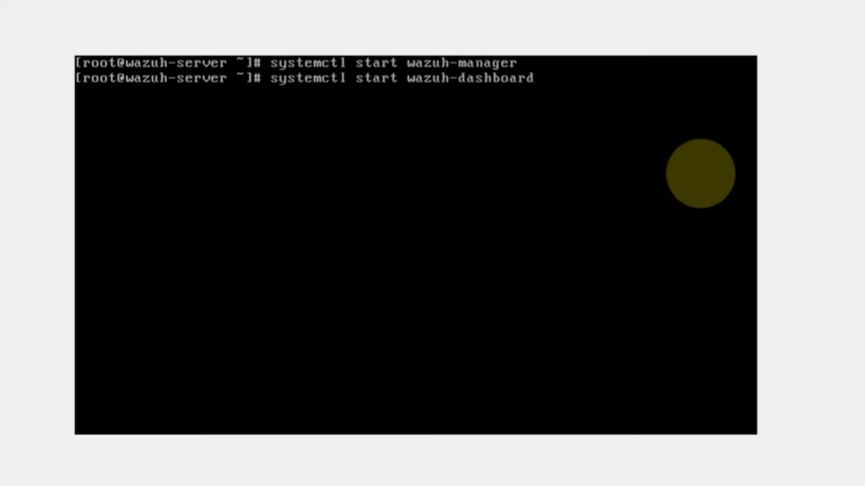
{"action": "key", "text": "Return"}
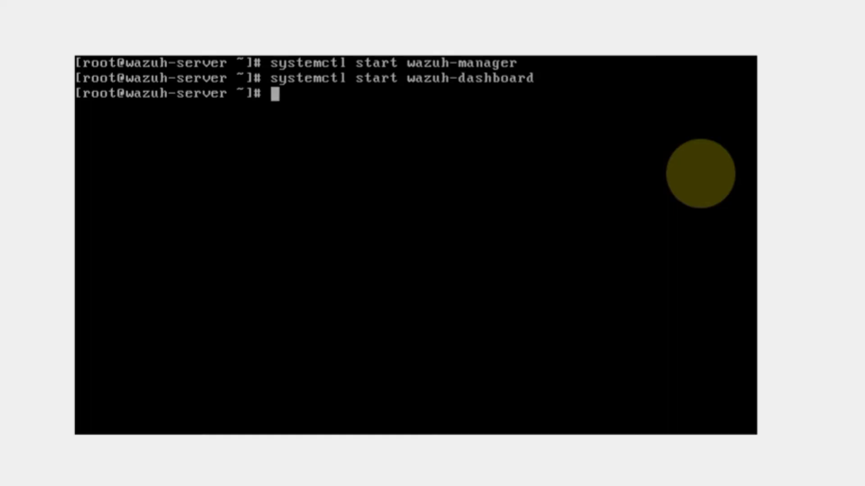
Start the wazuh-indexer service with systemctl by adapting the previous start command.
{"action": "key", "text": "Up"}
{"action": "key", "text": "BackSpace"}
{"action": "key", "text": "BackSpace"}
{"action": "key", "text": "BackSpace"}
{"action": "key", "text": "BackSpace"}
{"action": "key", "text": "BackSpace"}
{"action": "key", "text": "BackSpace"}
{"action": "key", "text": "BackSpace"}
{"action": "key", "text": "BackSpace"}
{"action": "key", "text": "BackSpace"}
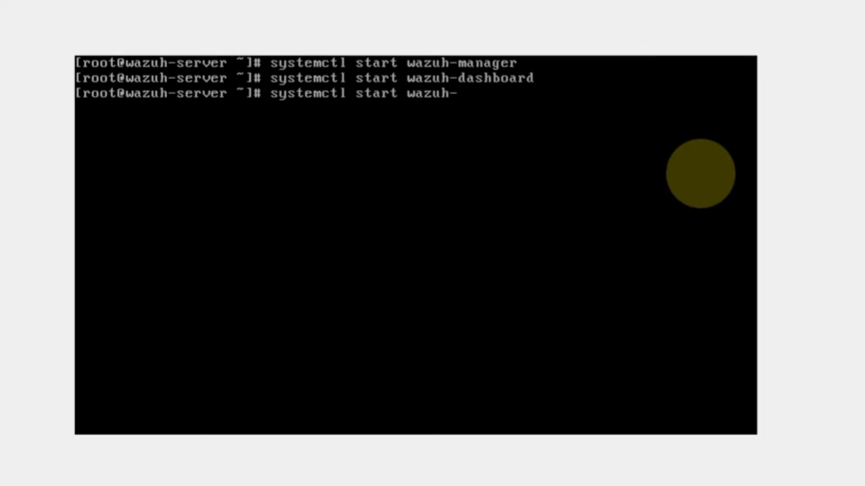
{"action": "type", "text": "indes"}
{"action": "key", "text": "BackSpace"}
{"action": "type", "text": "xer"}
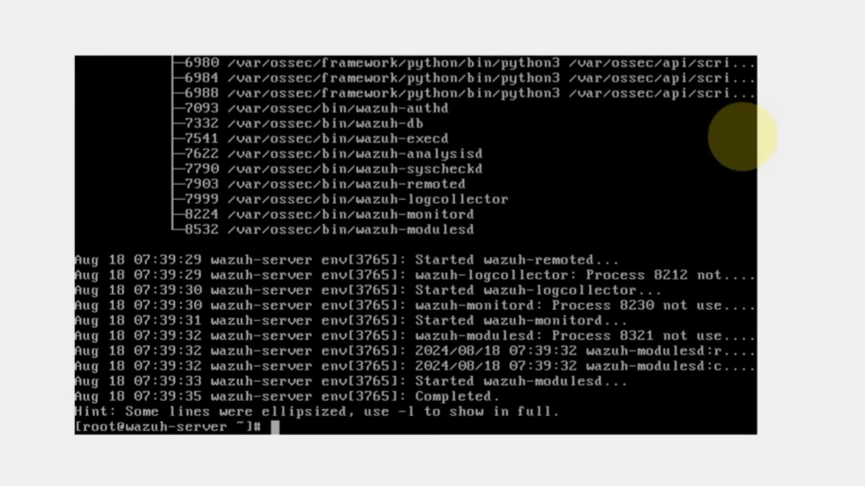
Check the status of the wazuh-dashboard service with systemctl status.
{"action": "key", "text": "Up"}
{"action": "key", "text": "BackSpace"}
{"action": "key", "text": "BackSpace"}
{"action": "key", "text": "BackSpace"}
{"action": "key", "text": "BackSpace"}
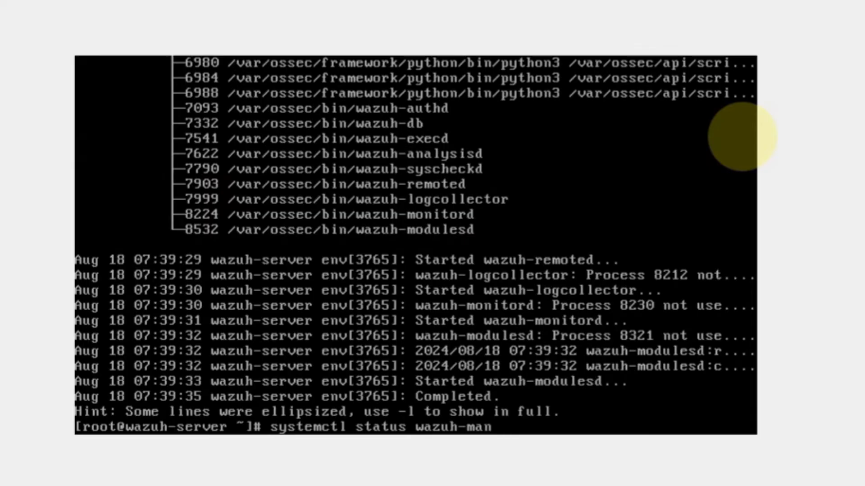
{"action": "key", "text": "BackSpace"}
{"action": "key", "text": "BackSpace"}
{"action": "key", "text": "BackSpace"}
{"action": "type", "text": "dashboar"}
{"action": "key", "text": "Return"}
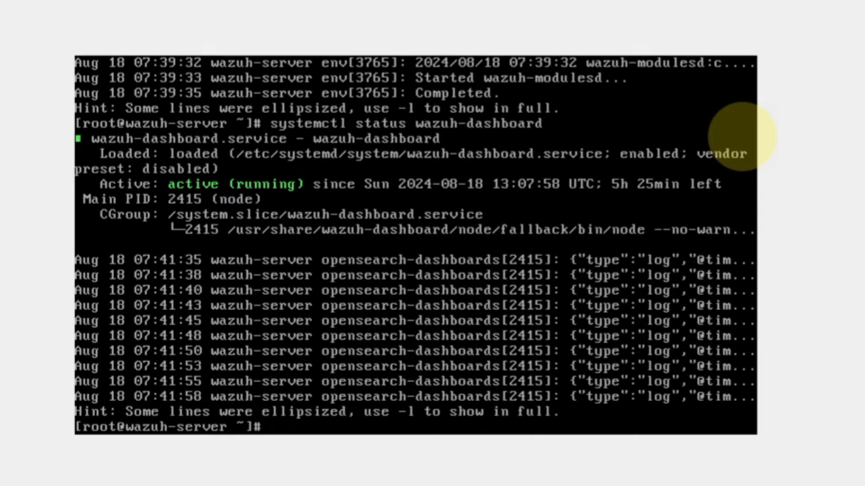
Clear the console and list the server's network interfaces and IP addresses with ip a s.
{"action": "type", "text": "i"}
{"action": "key", "text": "BackSpace"}
{"action": "key", "text": "BackSpace"}
{"action": "type", "text": "clear"}
{"action": "key", "text": "Return"}
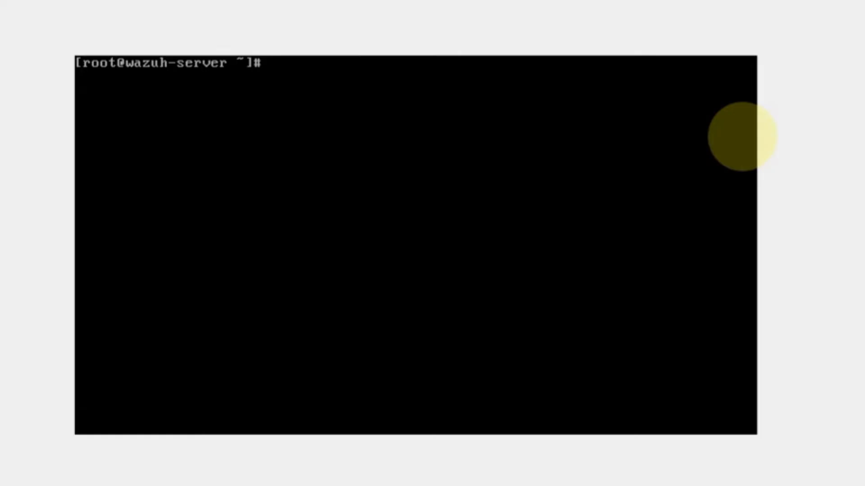
{"action": "type", "text": "ip a s"}
{"action": "key", "text": "Return"}
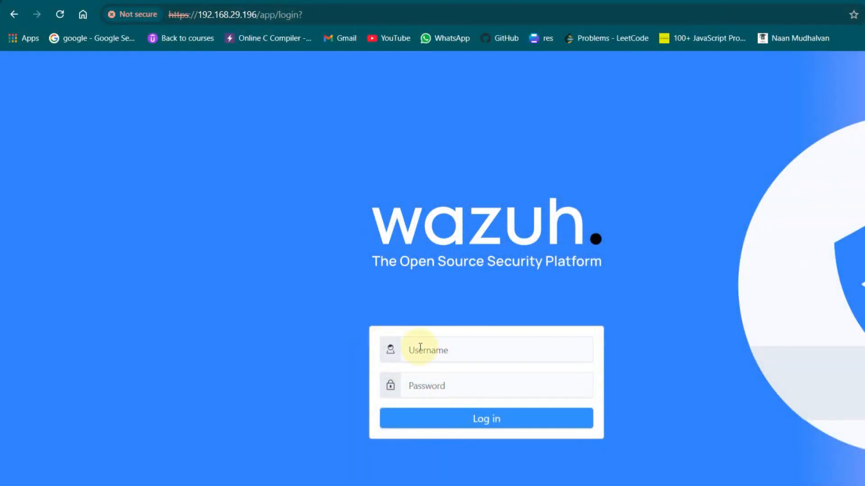
In the browser's Wazuh login page at 192.168.29.196, log in with the username admin and the account password.
{"action": "left_click", "coordinate": [420, 348]}
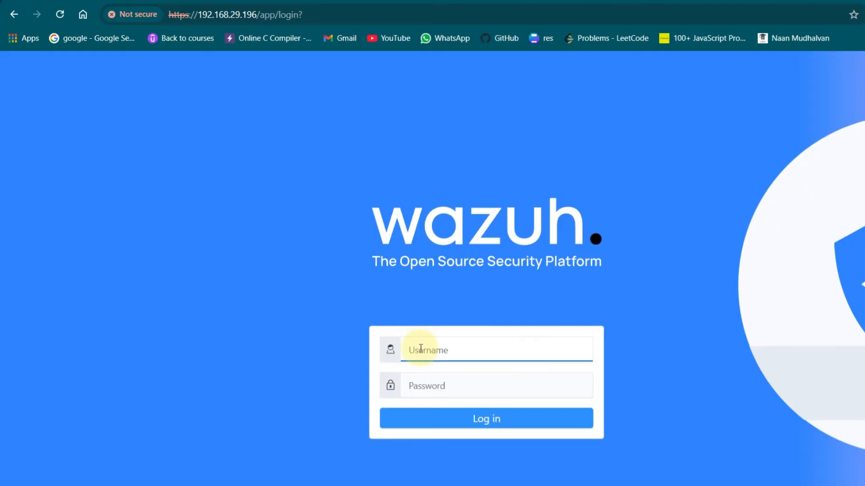
{"action": "type", "text": "admin"}
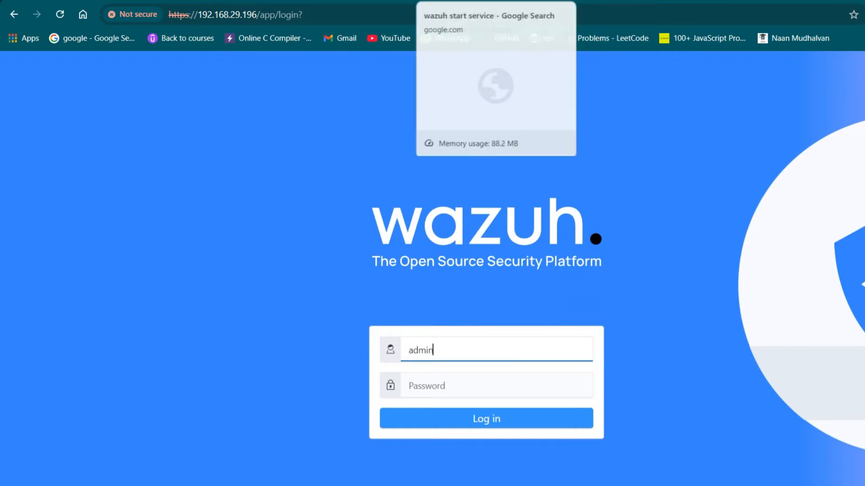
{"action": "left_click", "coordinate": [392, 1]}
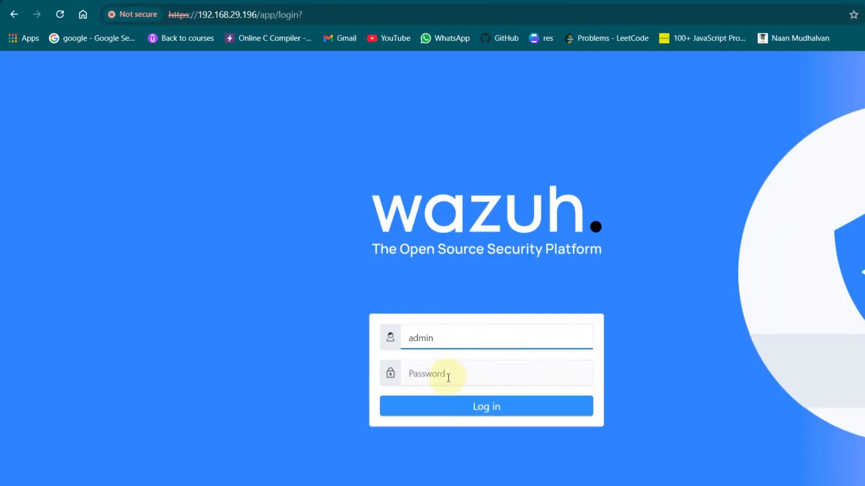
{"action": "left_click", "coordinate": [448, 374]}
{"action": "type", "text": "ad"}
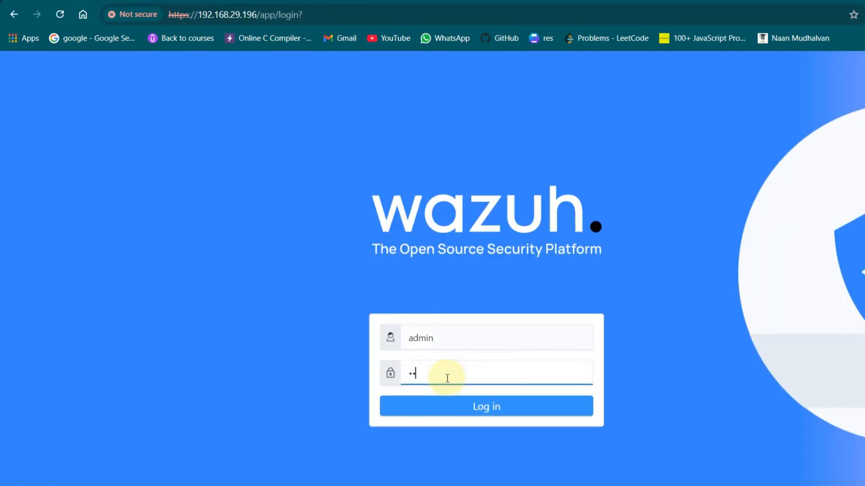
{"action": "type", "text": "min"}
{"action": "key", "text": "BackSpace"}
{"action": "key", "text": "BackSpace"}
{"action": "key", "text": "BackSpace"}
{"action": "key", "text": "BackSpace"}
{"action": "key", "text": "BackSpace"}
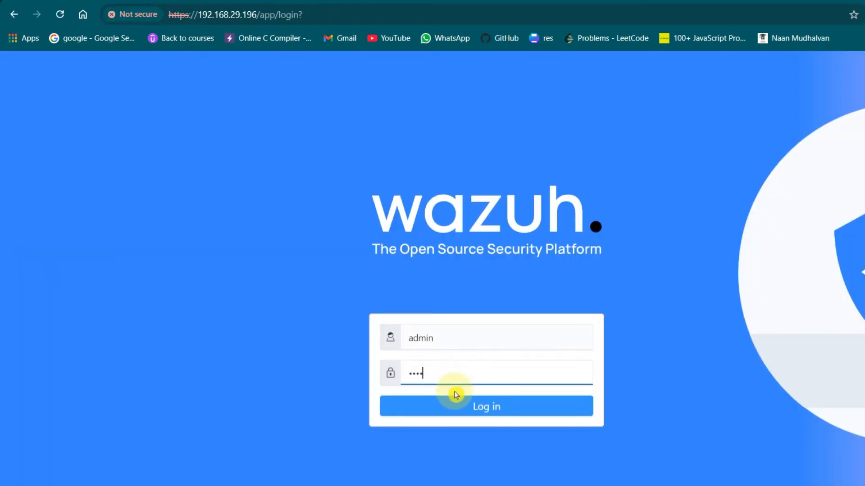
{"action": "type", "text": "ad"}
{"action": "left_click", "coordinate": [471, 409]}
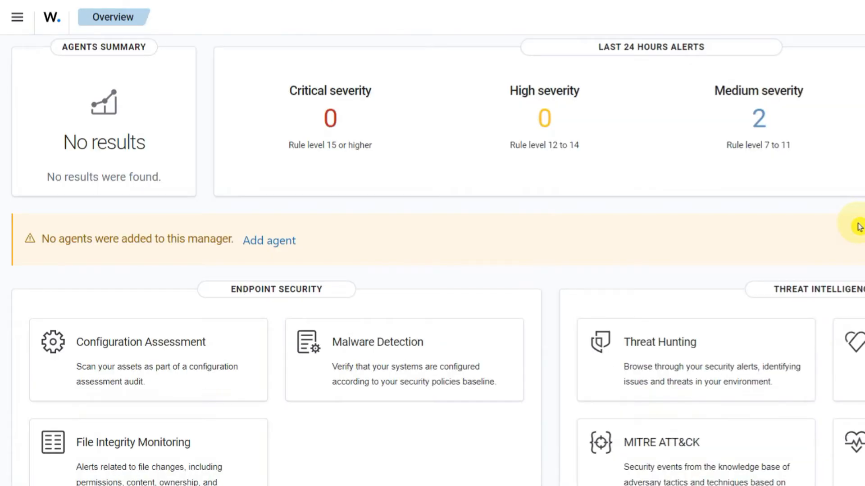
Look over the dashboard's Overview page, including the agents summary, recent alerts and security module groups.
{"action": "scroll", "coordinate": [506, 289], "scroll_direction": "down", "scroll_amount": 2}
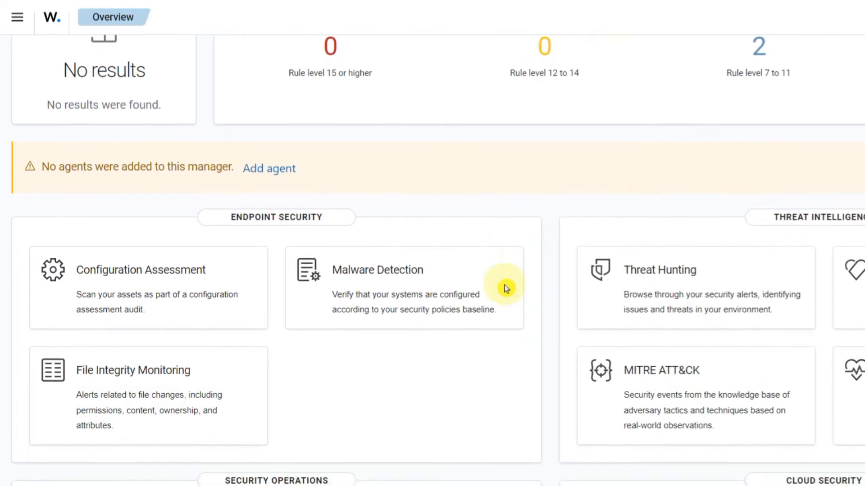
{"action": "scroll", "coordinate": [506, 289], "scroll_direction": "down", "scroll_amount": 5}
{"action": "scroll", "coordinate": [506, 288], "scroll_direction": "up", "scroll_amount": 6}
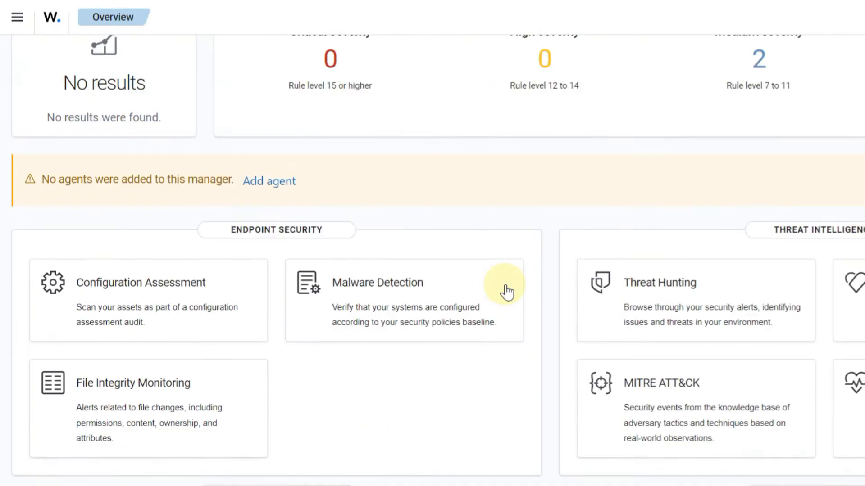
{"action": "scroll", "coordinate": [506, 291], "scroll_direction": "up", "scroll_amount": 2}
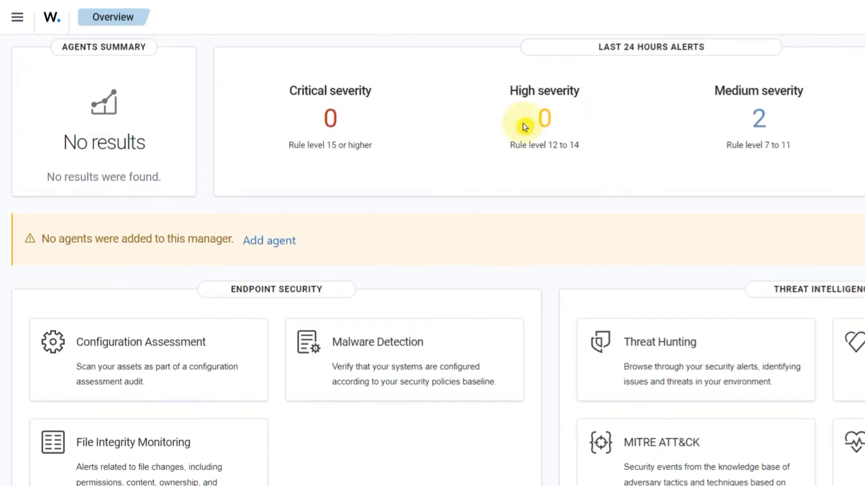
Examine the navigation entries under Home, Explore, Endpoint security, Threat intelligence and Security operations.
{"action": "left_click", "coordinate": [14, 26]}
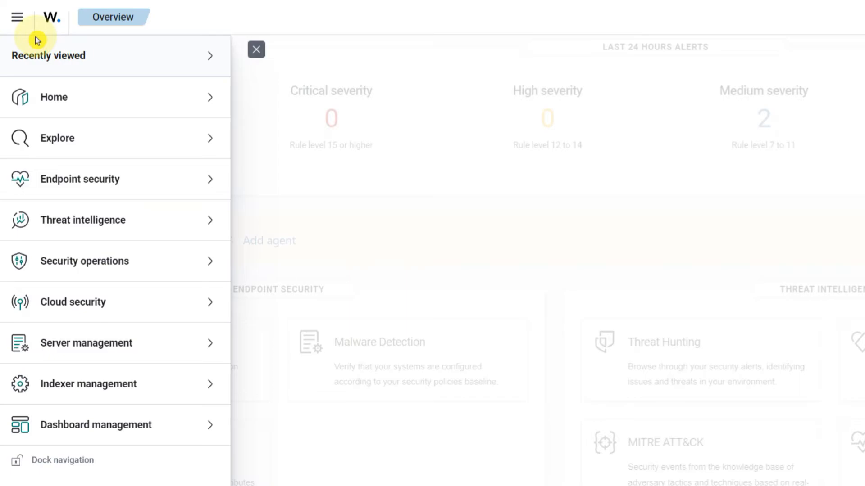
{"action": "left_click", "coordinate": [68, 97]}
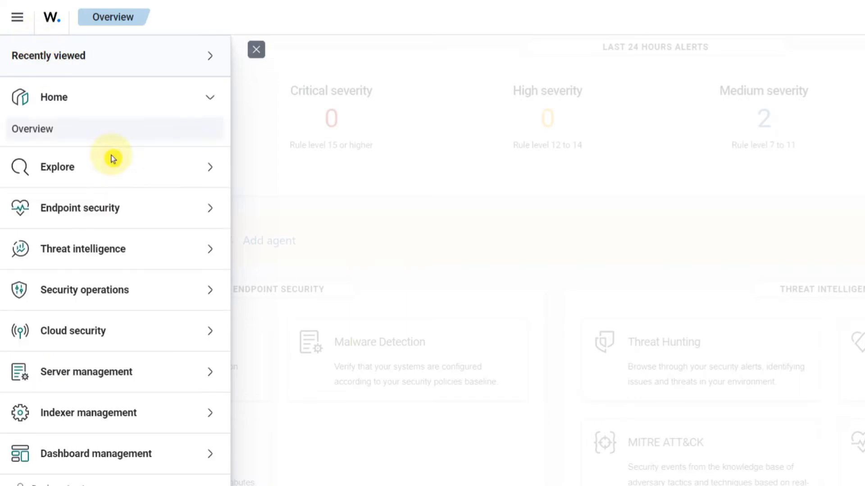
{"action": "left_click", "coordinate": [212, 168]}
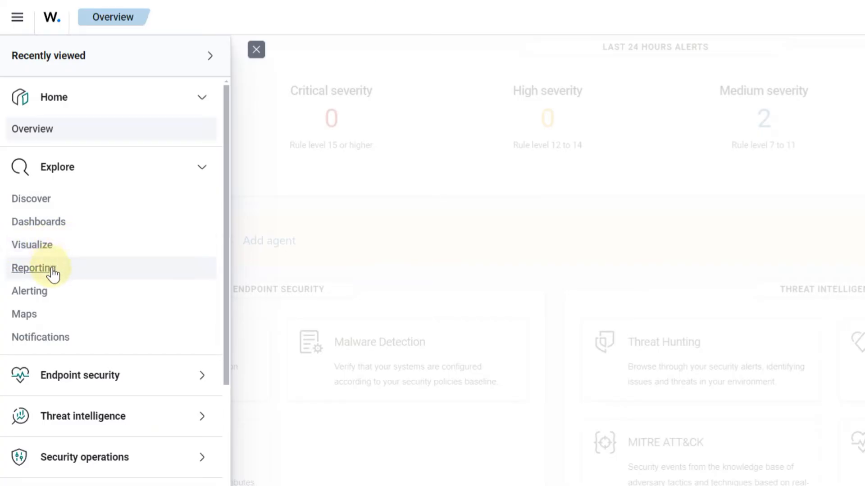
{"action": "left_click", "coordinate": [201, 167]}
{"action": "left_click", "coordinate": [212, 100]}
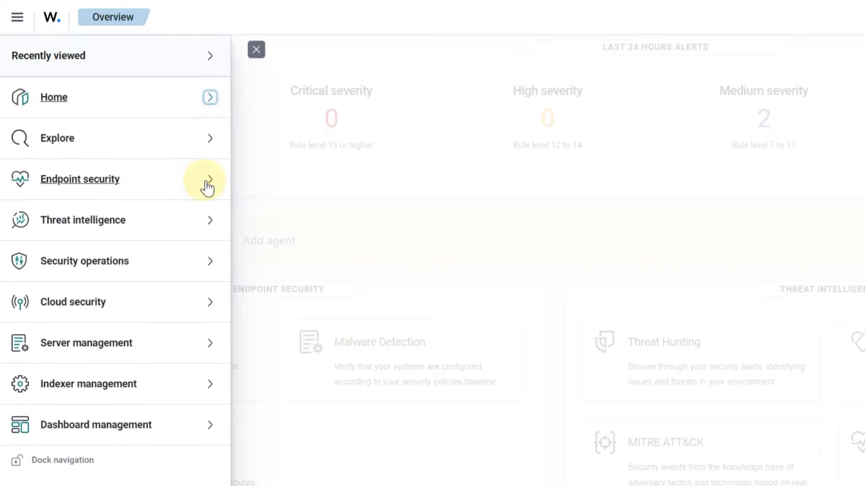
{"action": "left_click", "coordinate": [206, 180]}
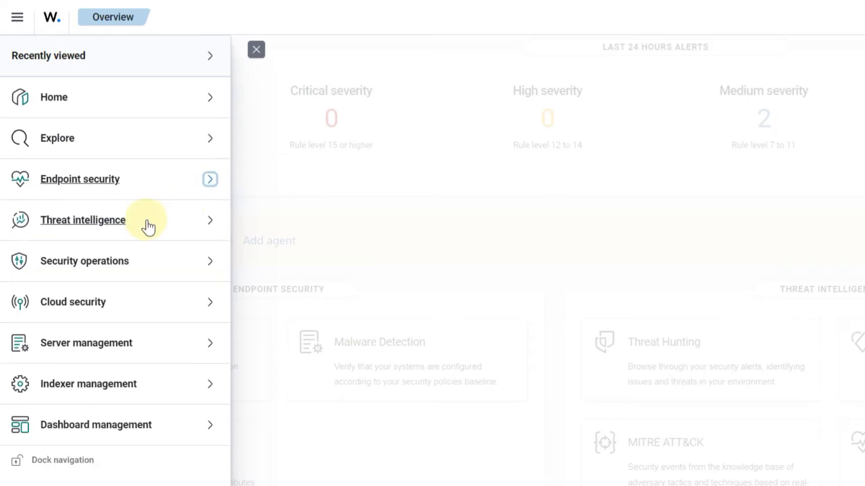
{"action": "left_click", "coordinate": [183, 232]}
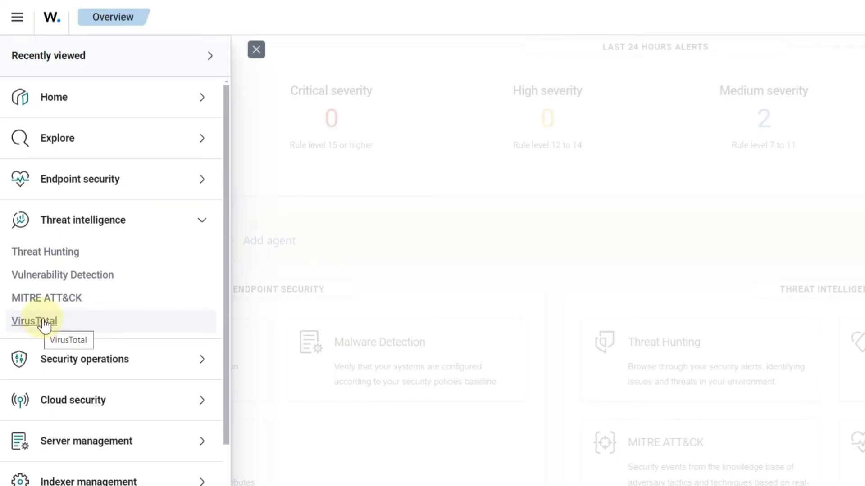
{"action": "left_click", "coordinate": [165, 263]}
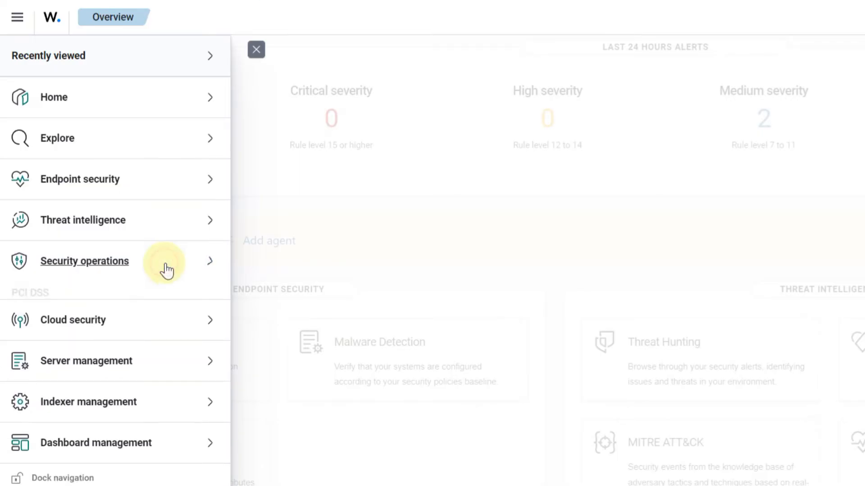
{"action": "scroll", "coordinate": [128, 308], "scroll_direction": "down", "scroll_amount": 2}
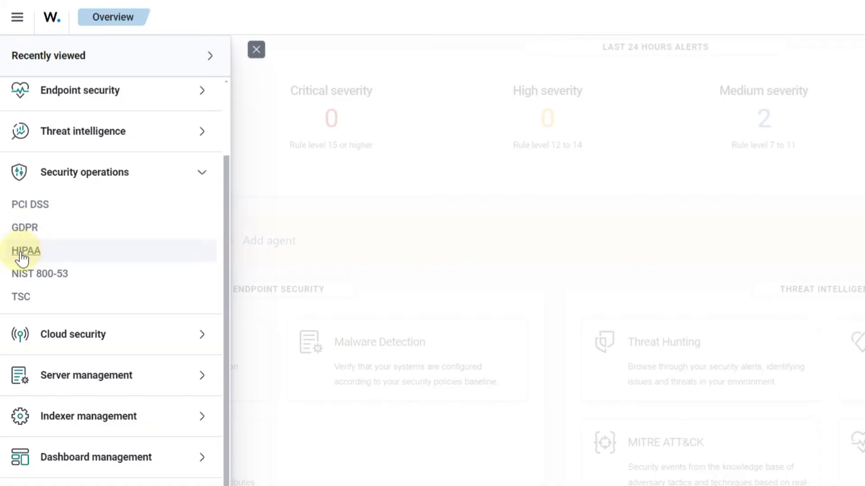
Examine the navigation entries under Cloud security and Server management.
{"action": "left_click", "coordinate": [135, 338]}
{"action": "scroll", "coordinate": [144, 356], "scroll_direction": "down", "scroll_amount": 2}
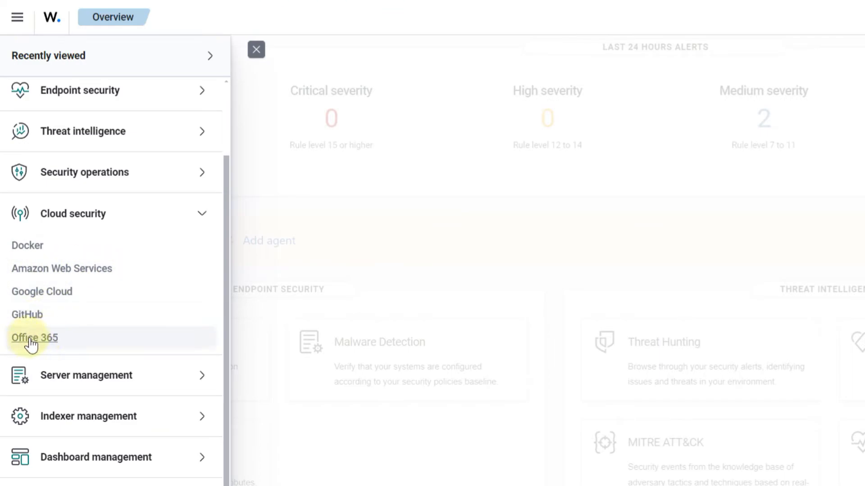
{"action": "left_click", "coordinate": [201, 218]}
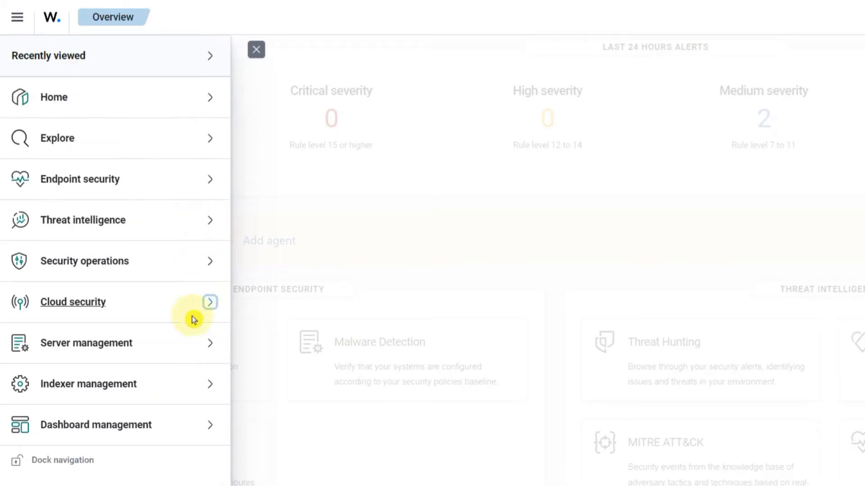
{"action": "left_click", "coordinate": [212, 347]}
{"action": "scroll", "coordinate": [180, 363], "scroll_direction": "down", "scroll_amount": 4}
{"action": "scroll", "coordinate": [179, 364], "scroll_direction": "down", "scroll_amount": 2}
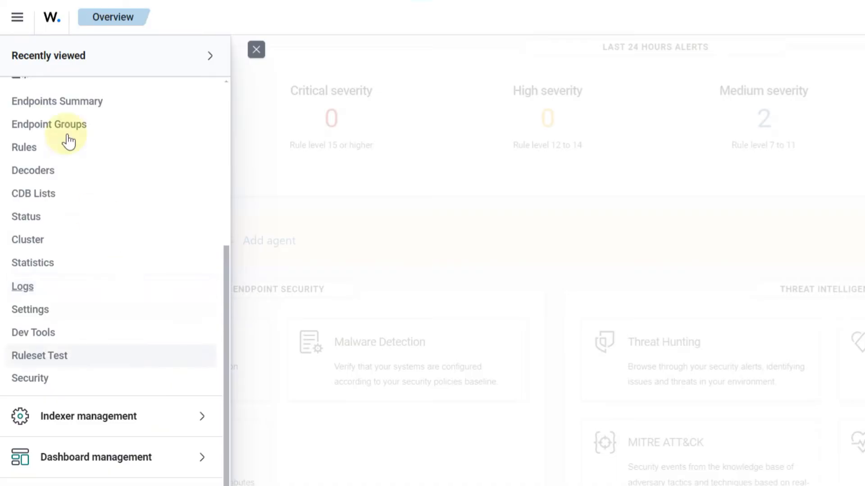
{"action": "scroll", "coordinate": [70, 142], "scroll_direction": "up", "scroll_amount": 2}
{"action": "scroll", "coordinate": [70, 144], "scroll_direction": "down", "scroll_amount": 1}
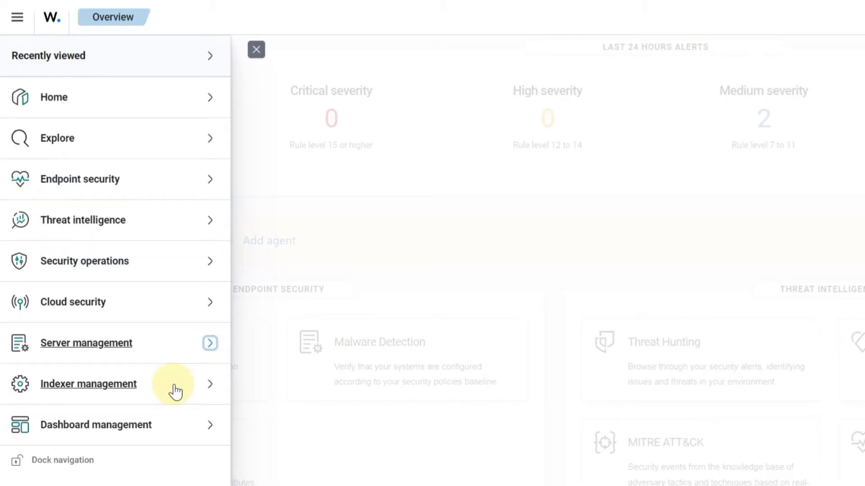
Examine the entries under Indexer management, Dashboard management and Recently viewed, and close the navigation.
{"action": "left_click", "coordinate": [175, 392]}
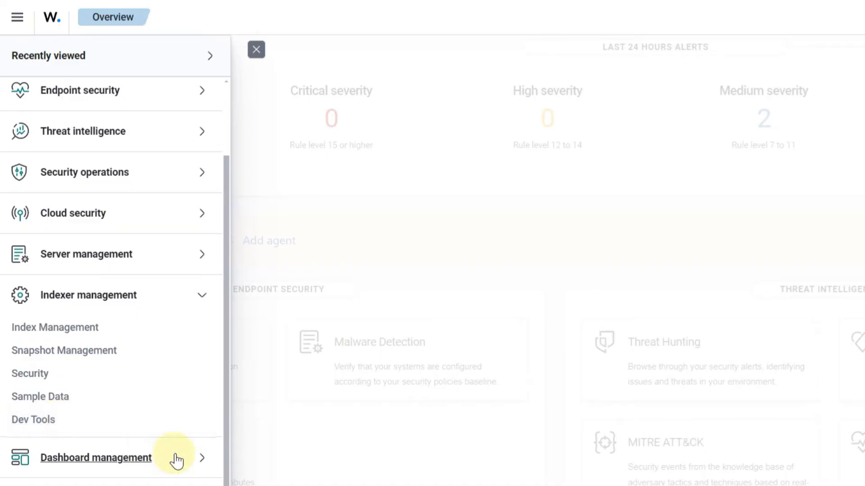
{"action": "left_click", "coordinate": [210, 302]}
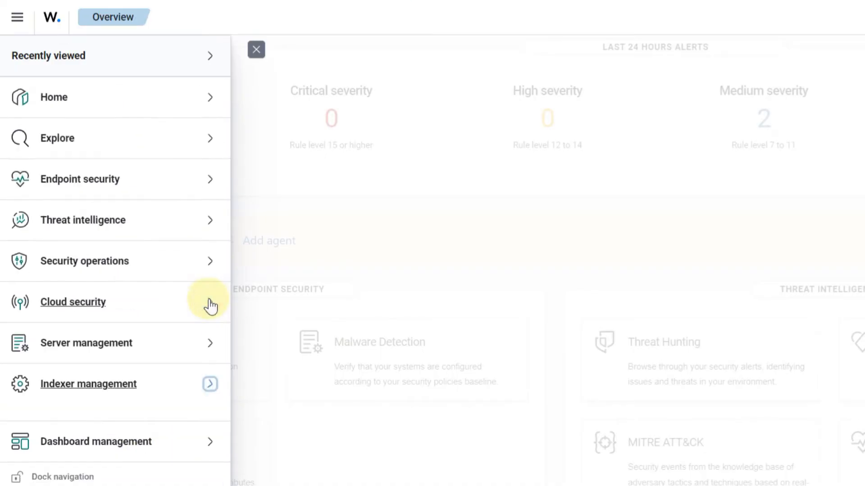
{"action": "left_click", "coordinate": [207, 430]}
{"action": "scroll", "coordinate": [207, 430], "scroll_direction": "down", "scroll_amount": 2}
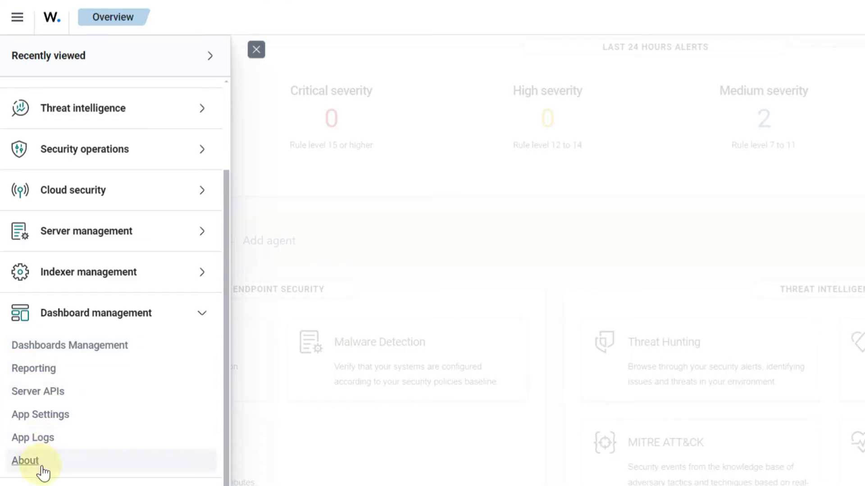
{"action": "left_click", "coordinate": [203, 316]}
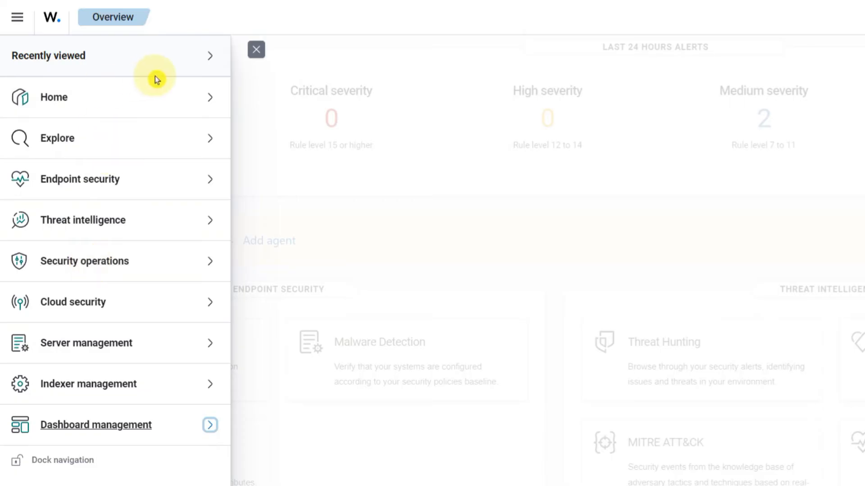
{"action": "left_click", "coordinate": [211, 56]}
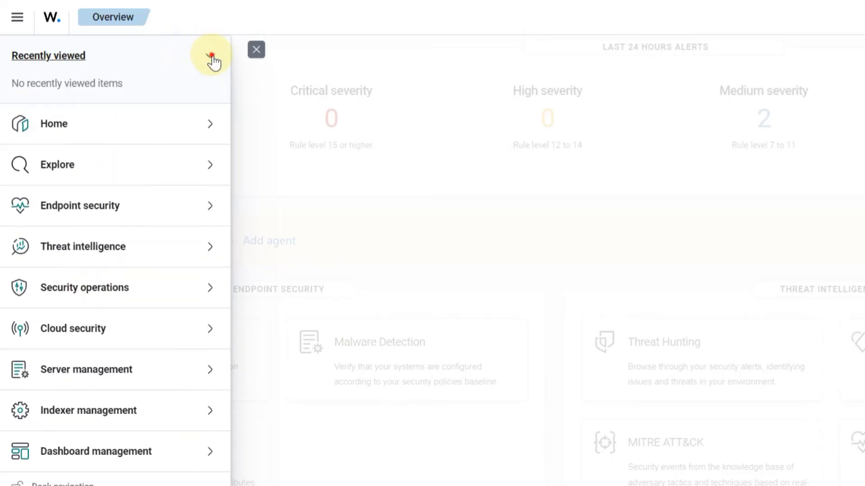
{"action": "left_click", "coordinate": [211, 55]}
{"action": "left_click", "coordinate": [20, 23]}
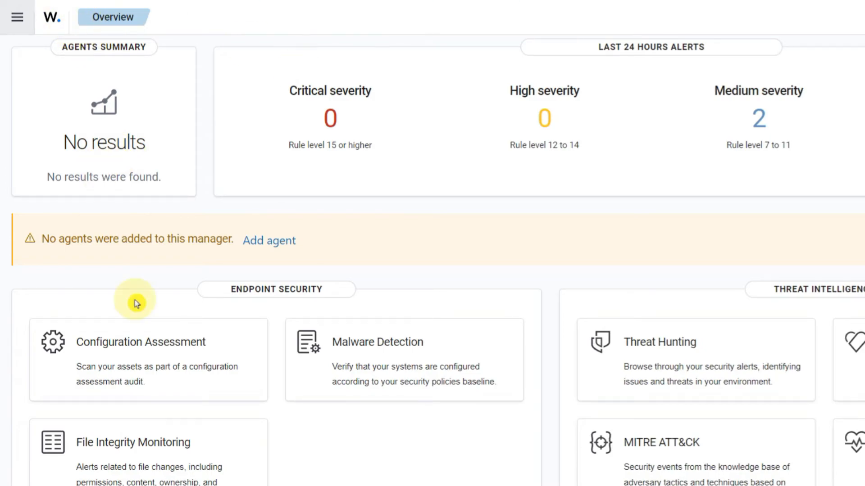
Look over the Overview page's module cards for endpoint security, threat intelligence, security operations and cloud security.
{"action": "scroll", "coordinate": [135, 299], "scroll_direction": "down", "scroll_amount": 10}
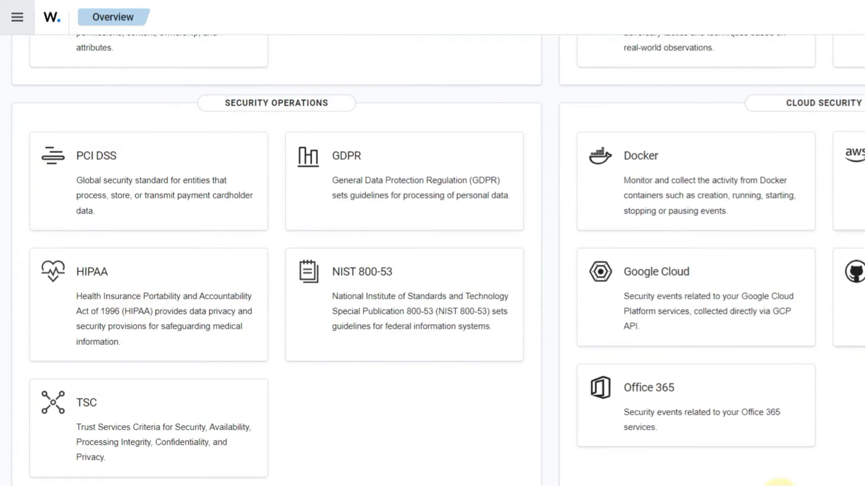
{"action": "scroll", "coordinate": [744, 336], "scroll_direction": "up", "scroll_amount": 2}
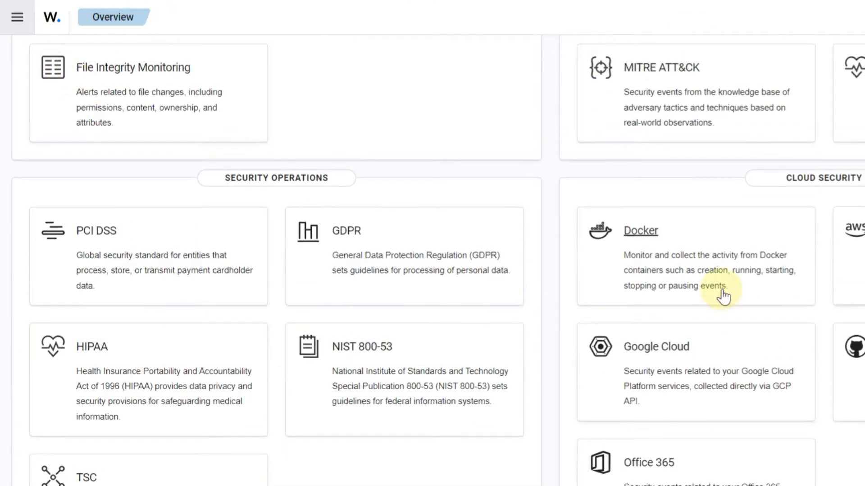
{"action": "scroll", "coordinate": [723, 295], "scroll_direction": "up", "scroll_amount": 6}
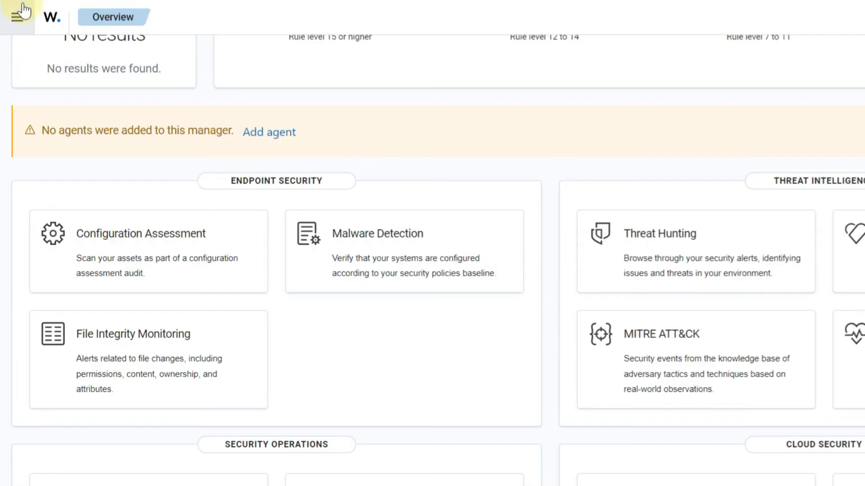
{"action": "left_click", "coordinate": [18, 17]}
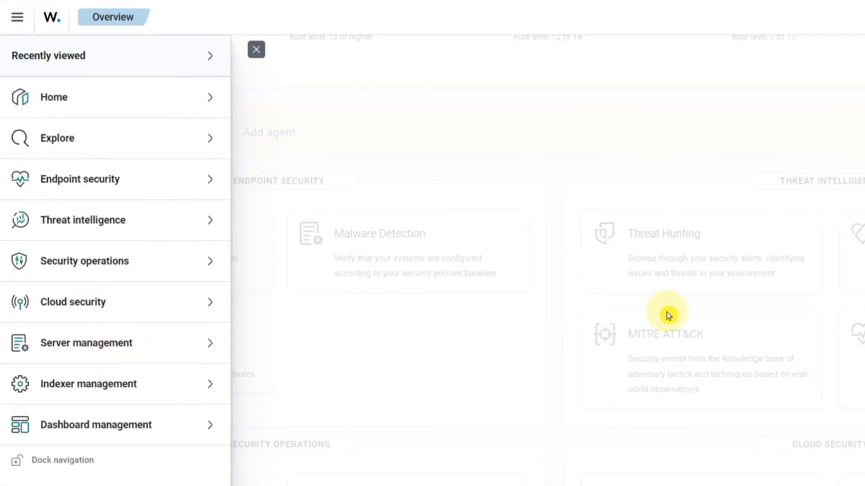
{"action": "left_click", "coordinate": [327, 82]}
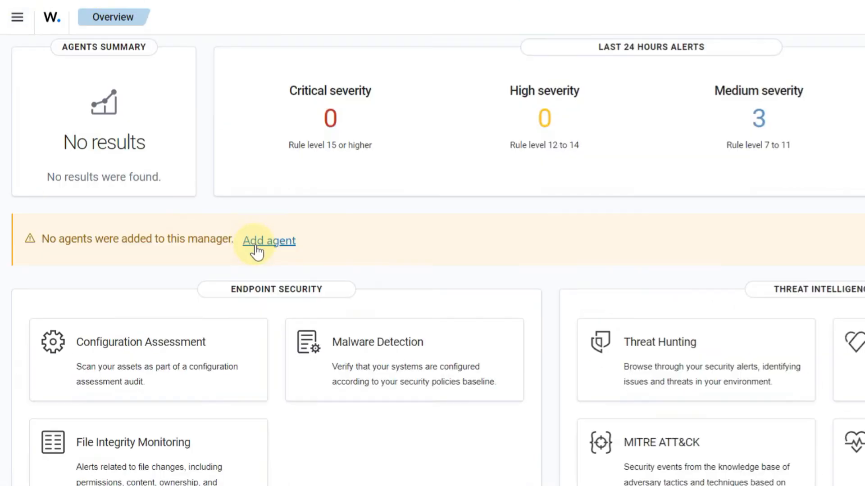
Start adding an agent from the Overview page's agent notice and look over the Deploy new agent form.
{"action": "left_click", "coordinate": [267, 243]}
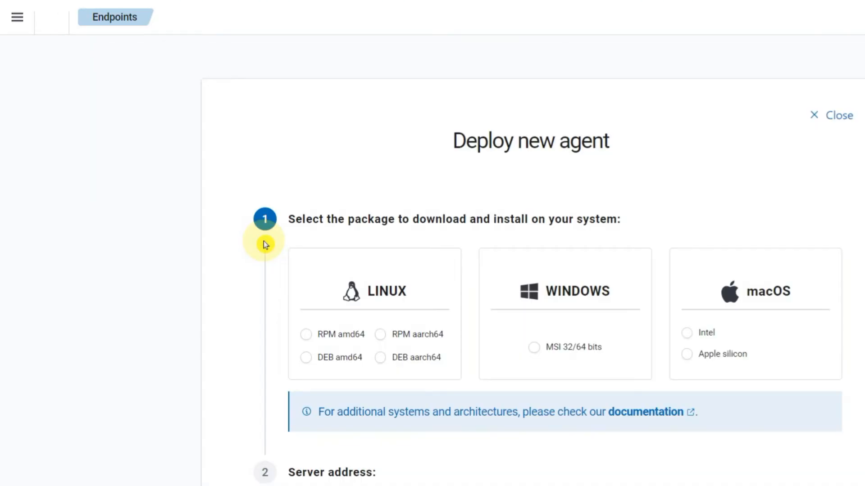
{"action": "scroll", "coordinate": [415, 322], "scroll_direction": "down", "scroll_amount": 4}
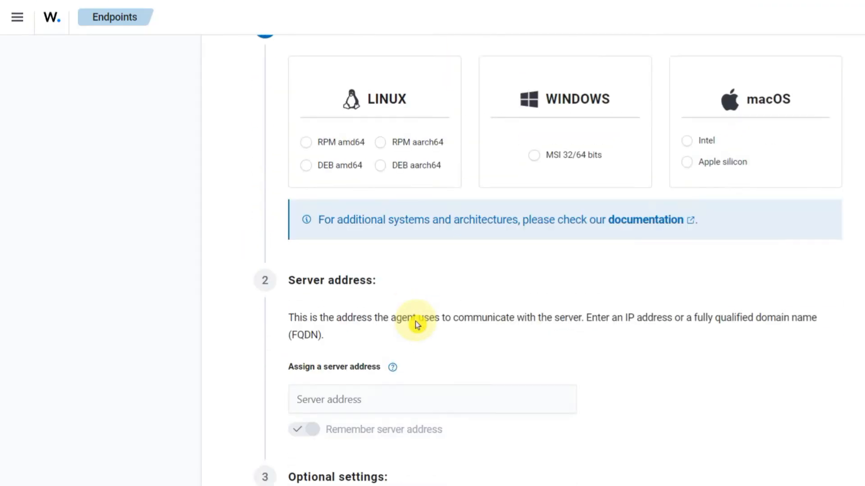
{"action": "scroll", "coordinate": [416, 322], "scroll_direction": "up", "scroll_amount": 2}
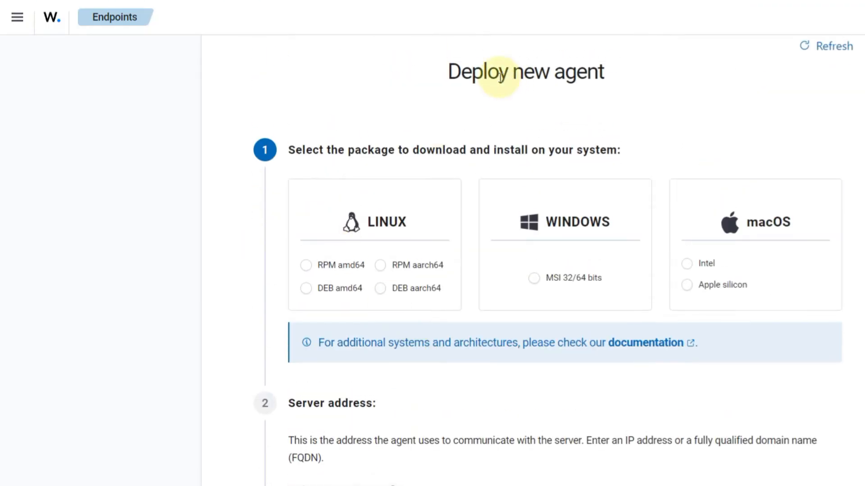
{"action": "left_click", "coordinate": [431, 73]}
{"action": "left_click_drag", "start_coordinate": [504, 91], "coordinate": [622, 87]}
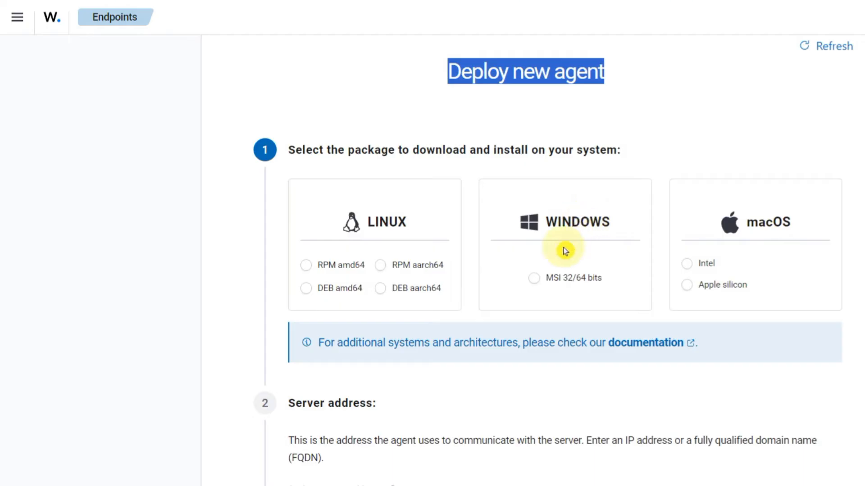
Select the Windows MSI 32/64 bits package and set the agent's server address to 192.168.29.196.
{"action": "left_click", "coordinate": [534, 278]}
{"action": "scroll", "coordinate": [568, 401], "scroll_direction": "down", "scroll_amount": 5}
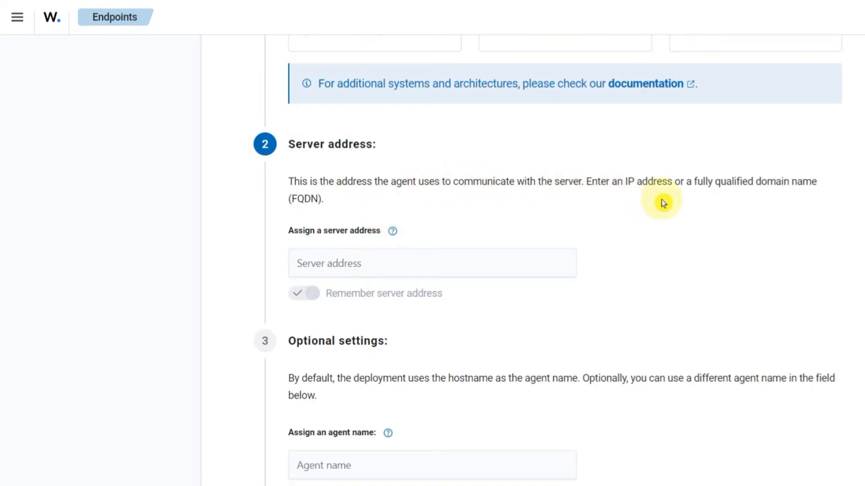
{"action": "left_click", "coordinate": [330, 268]}
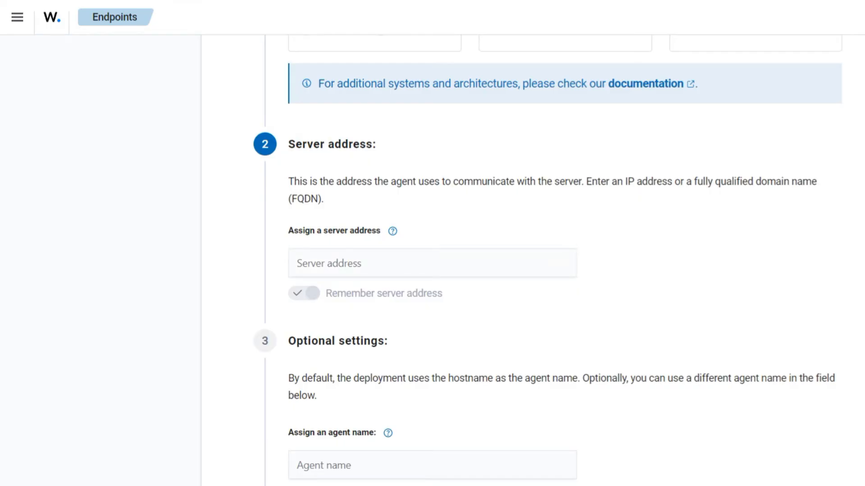
{"action": "left_click", "coordinate": [324, 258]}
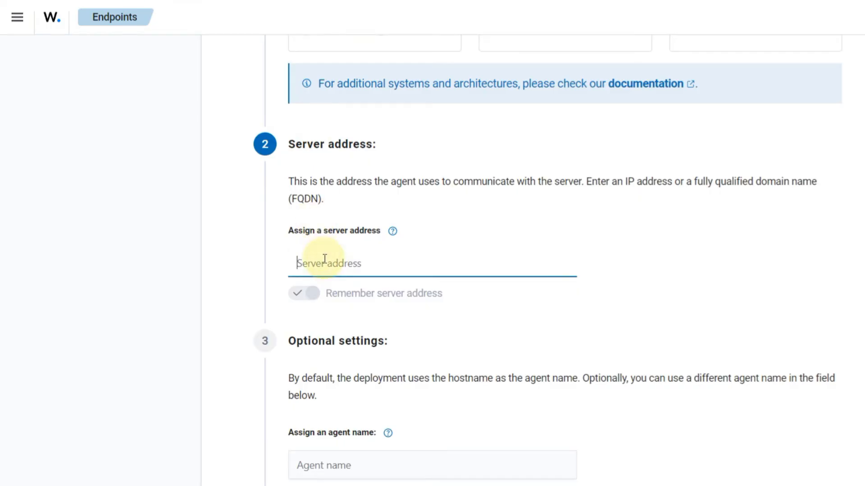
{"action": "type", "text": "192.168.29.196"}
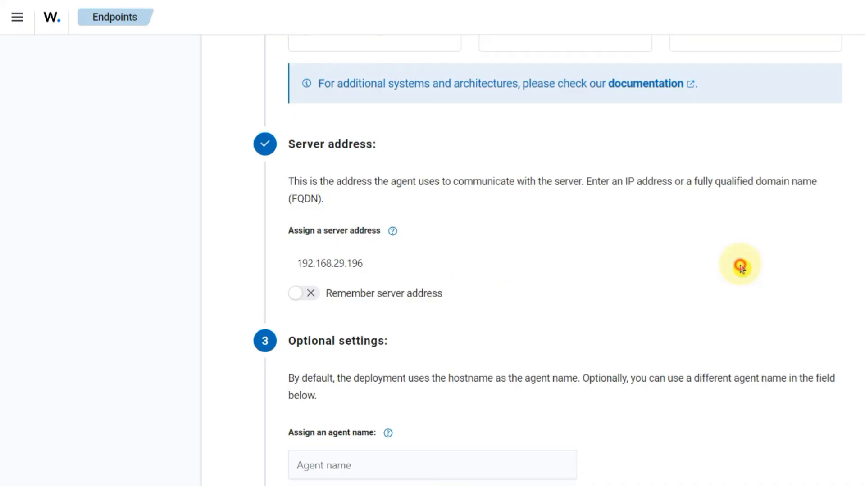
{"action": "left_click", "coordinate": [739, 266]}
Assign the agent name WinDows10 in the optional settings.
{"action": "scroll", "coordinate": [741, 268], "scroll_direction": "down", "scroll_amount": 3}
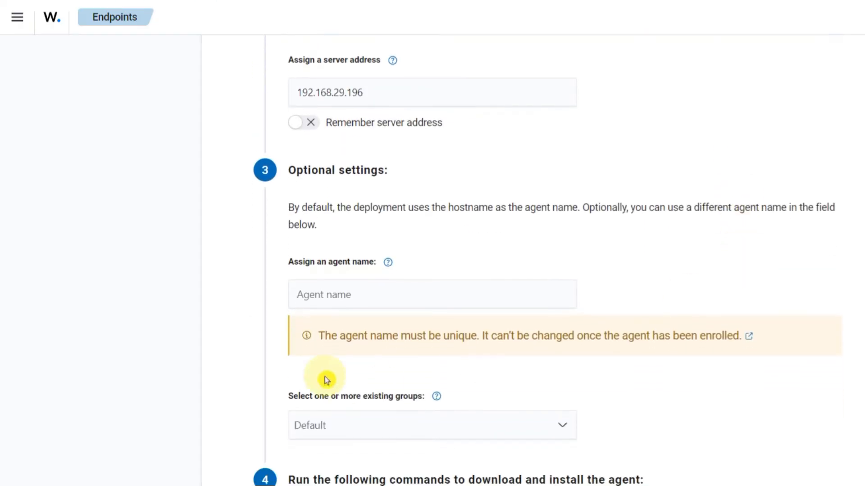
{"action": "left_click", "coordinate": [327, 296]}
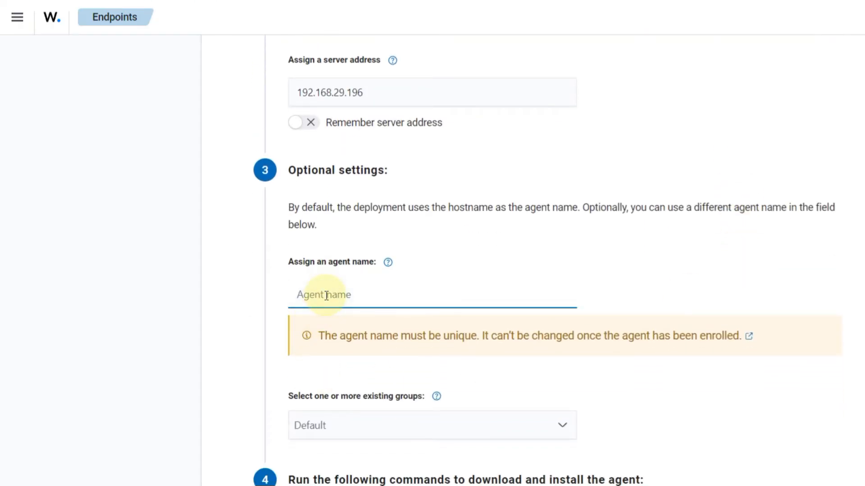
{"action": "type", "text": "WinDows"}
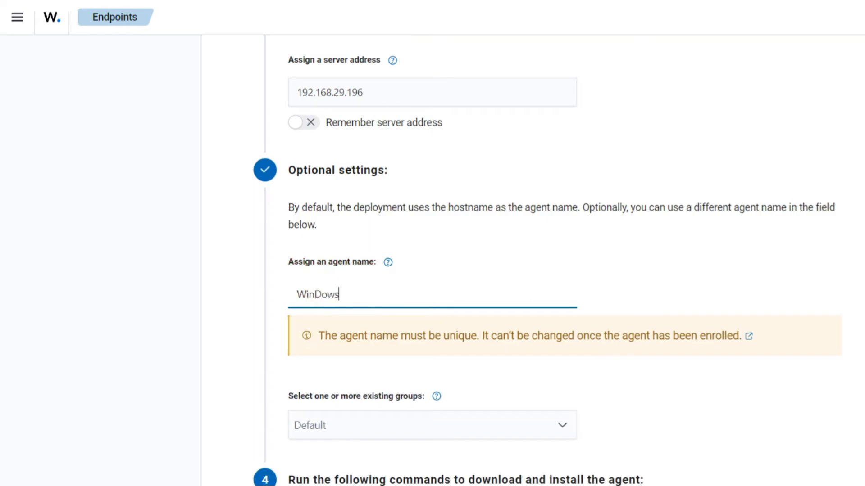
{"action": "type", "text": " 10"}
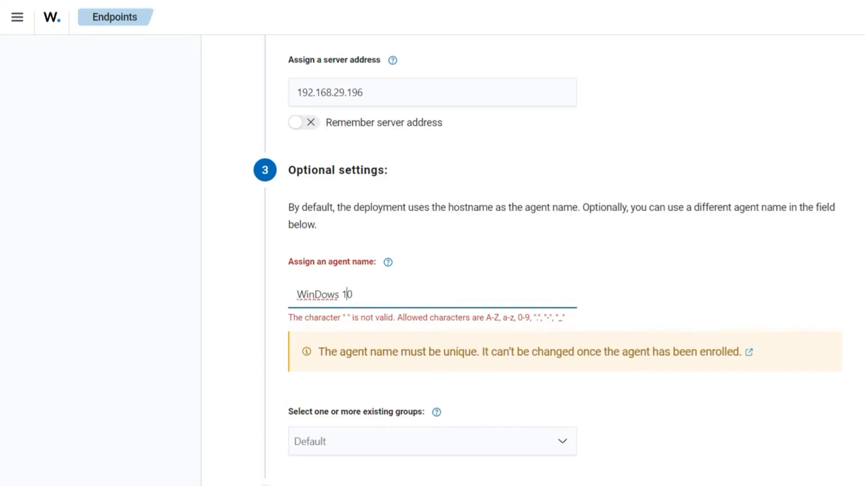
{"action": "key", "text": "BackSpace"}
{"action": "scroll", "coordinate": [547, 261], "scroll_direction": "down", "scroll_amount": 2}
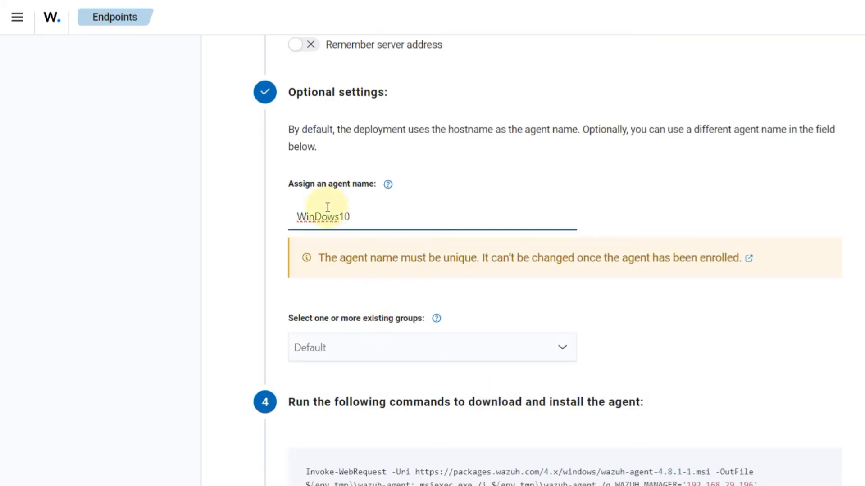
{"action": "left_click_drag", "start_coordinate": [358, 217], "coordinate": [295, 218]}
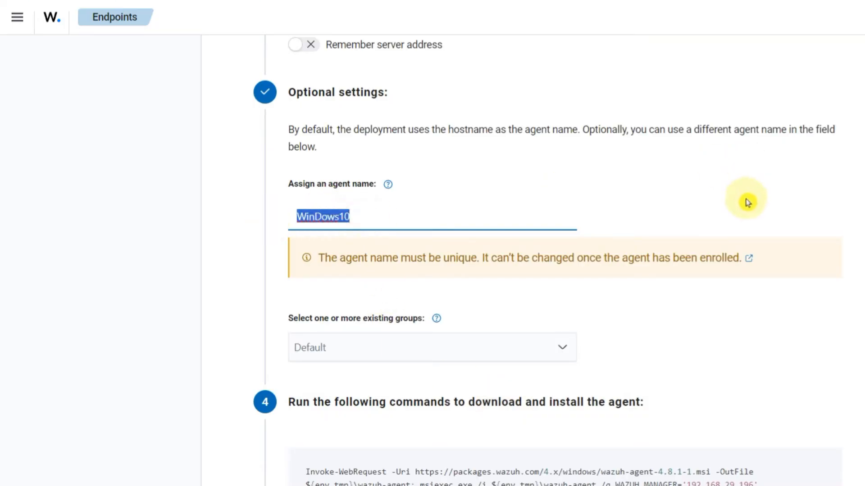
{"action": "left_click", "coordinate": [745, 162]}
Copy the generated command that downloads and installs the Windows agent.
{"action": "scroll", "coordinate": [844, 368], "scroll_direction": "down", "scroll_amount": 1}
{"action": "scroll", "coordinate": [843, 368], "scroll_direction": "down", "scroll_amount": 5}
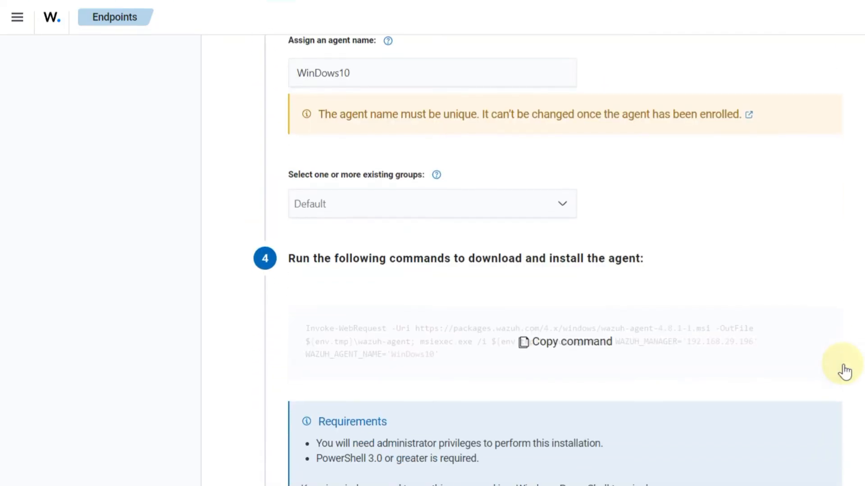
{"action": "scroll", "coordinate": [844, 368], "scroll_direction": "down", "scroll_amount": 1}
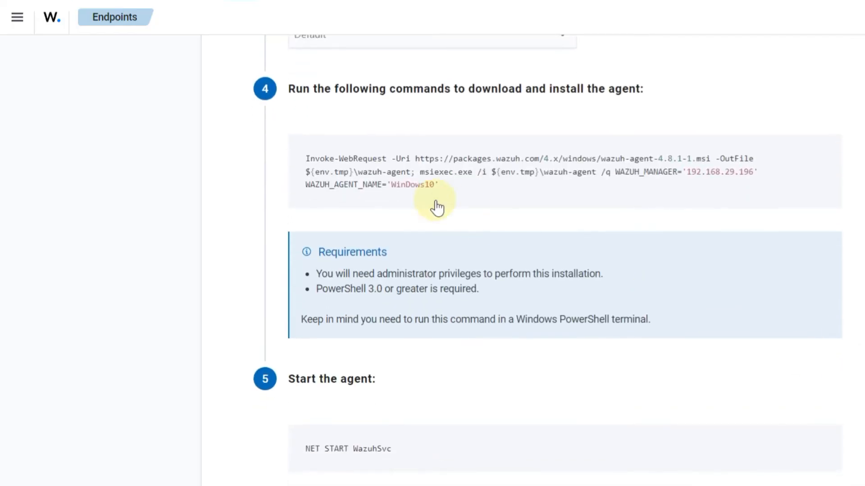
{"action": "mouse_move", "coordinate": [314, 159]}
{"action": "left_click", "coordinate": [548, 175]}
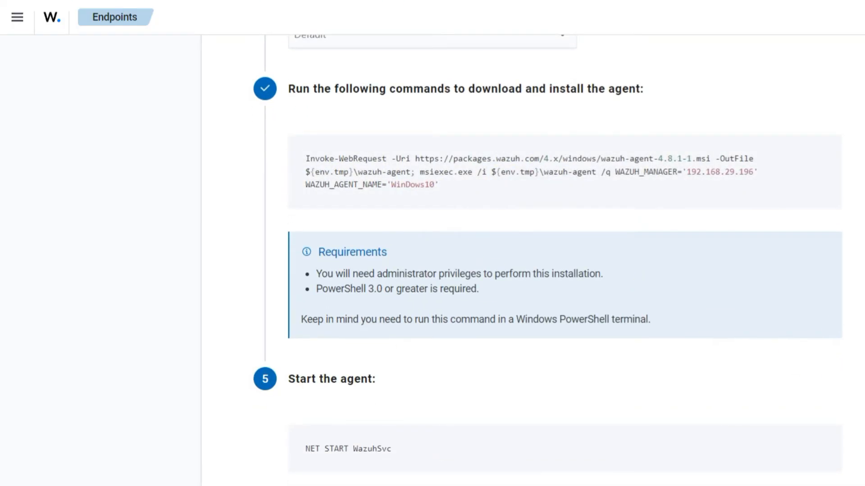
Search Windows for powershell and launch Windows PowerShell.
{"action": "key", "text": "super+s"}
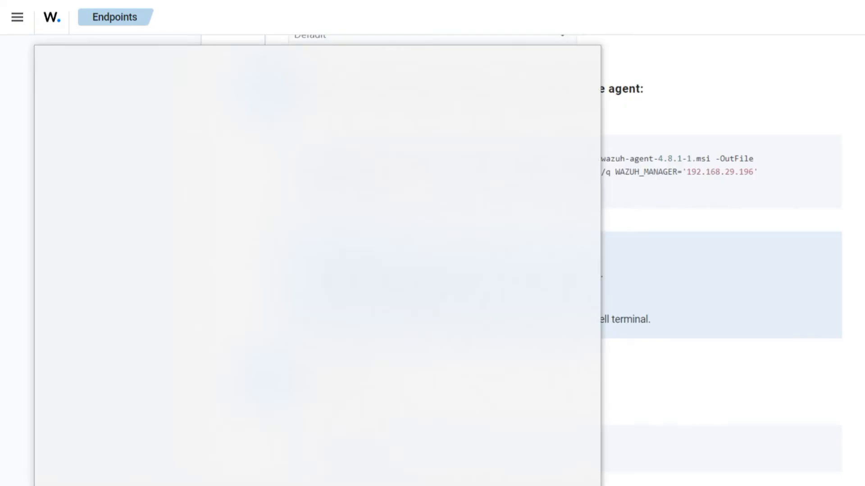
{"action": "type", "text": "powershell"}
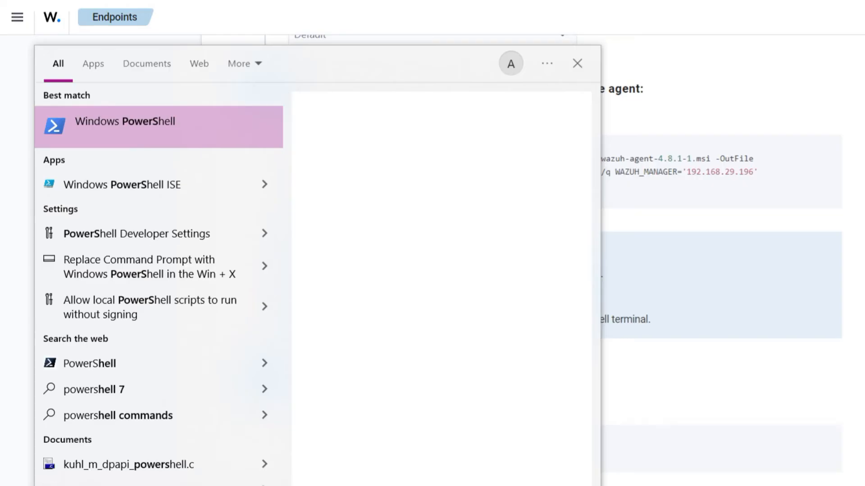
{"action": "key", "text": "Escape"}
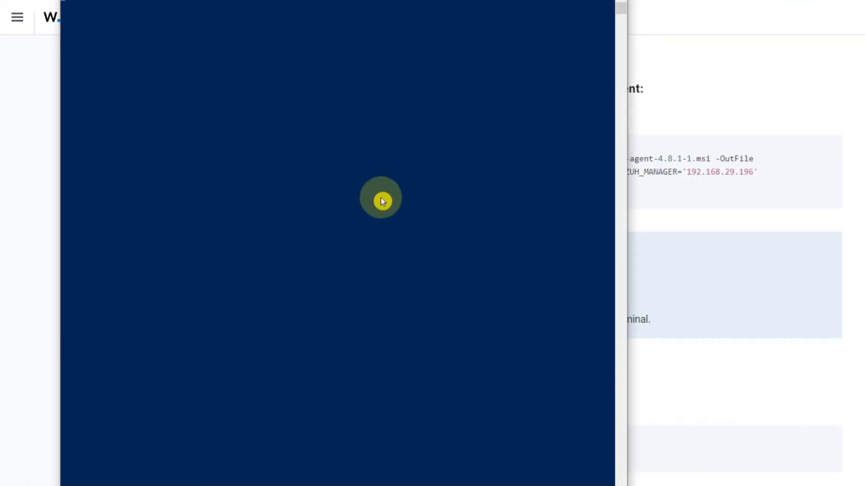
Paste the copied Wazuh agent download-and-install command into PowerShell and run it.
{"action": "left_click_drag", "start_coordinate": [403, 0], "coordinate": [864, 0]}
{"action": "right_click", "coordinate": [609, 54]}
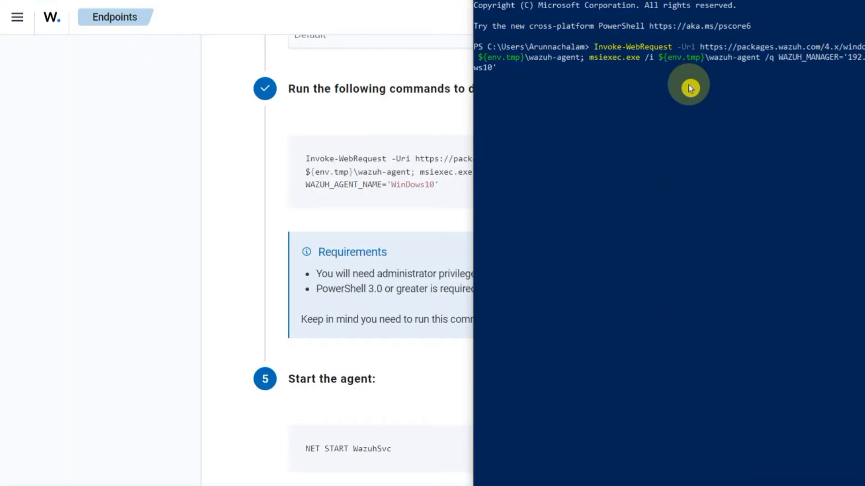
{"action": "key", "text": "Return"}
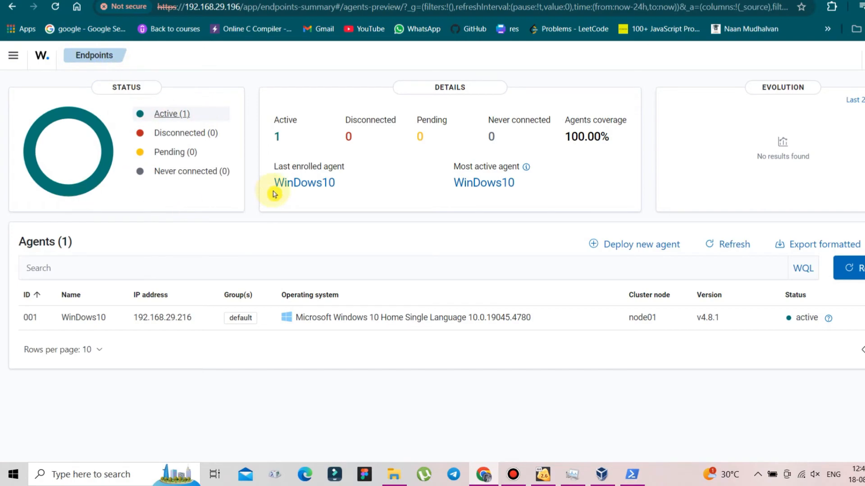
Filter the Endpoints agent list to active agents and open the details page of the WinDows10 agent.
{"action": "double_click", "coordinate": [356, 193]}
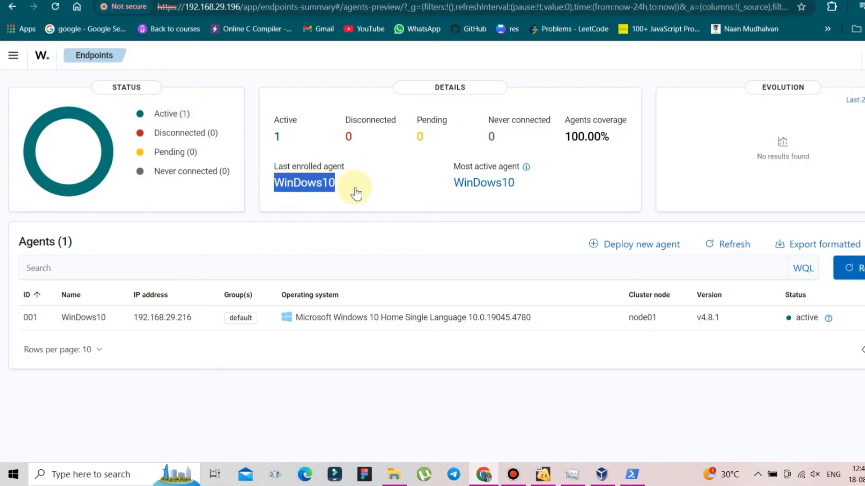
{"action": "left_click", "coordinate": [461, 239]}
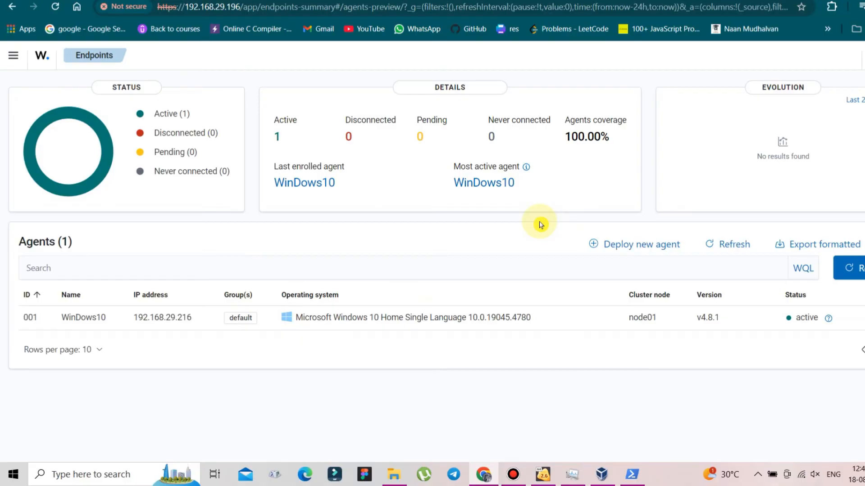
{"action": "left_click", "coordinate": [168, 114]}
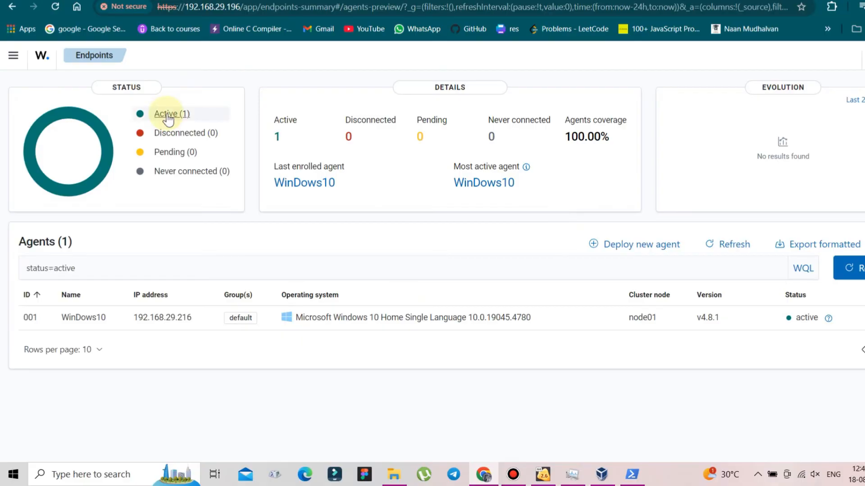
{"action": "left_click", "coordinate": [95, 317]}
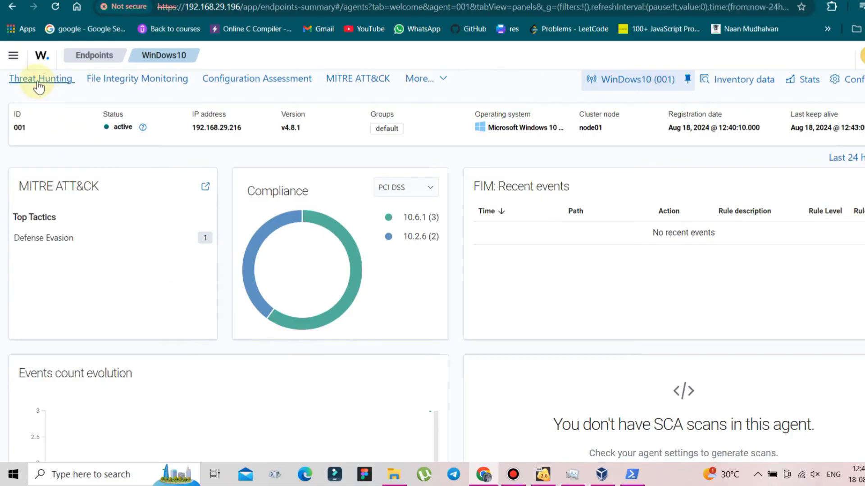
Open Threat Hunting for the WinDows10 agent and review its alert charts, authentication failure and authentication success figures.
{"action": "left_click", "coordinate": [51, 81]}
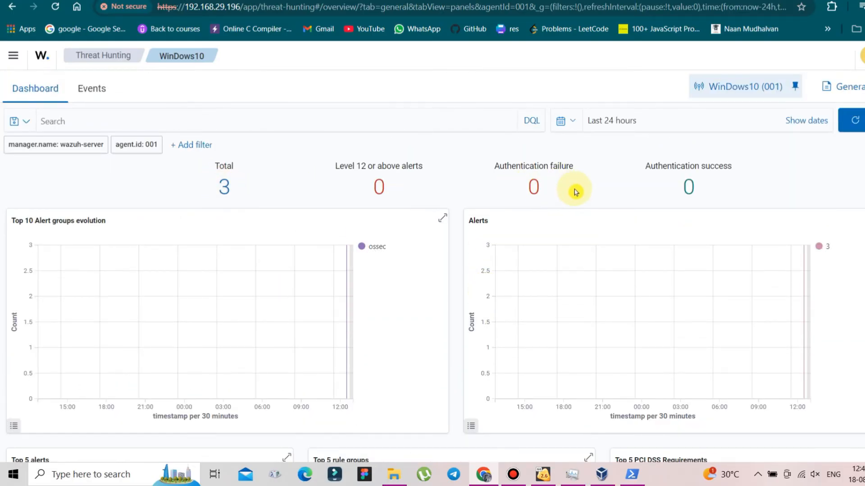
{"action": "scroll", "coordinate": [575, 191], "scroll_direction": "down", "scroll_amount": 4}
{"action": "scroll", "coordinate": [573, 189], "scroll_direction": "down", "scroll_amount": 4}
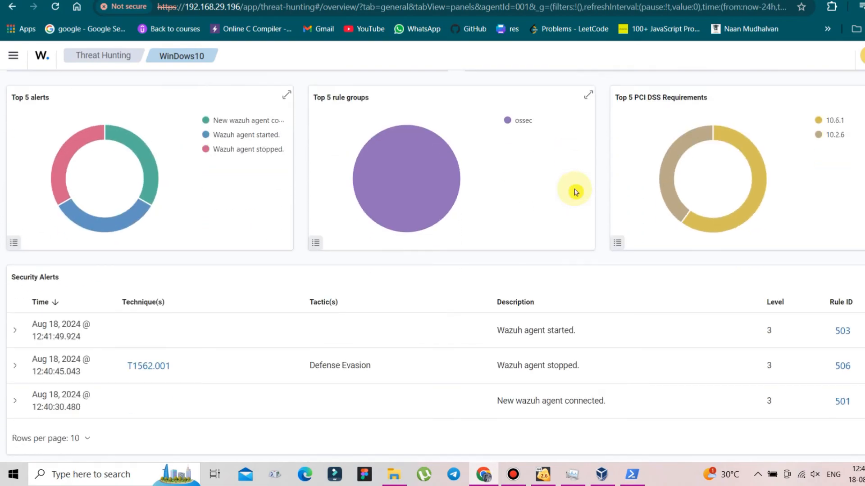
{"action": "scroll", "coordinate": [575, 191], "scroll_direction": "up", "scroll_amount": 3}
{"action": "scroll", "coordinate": [575, 191], "scroll_direction": "up", "scroll_amount": 5}
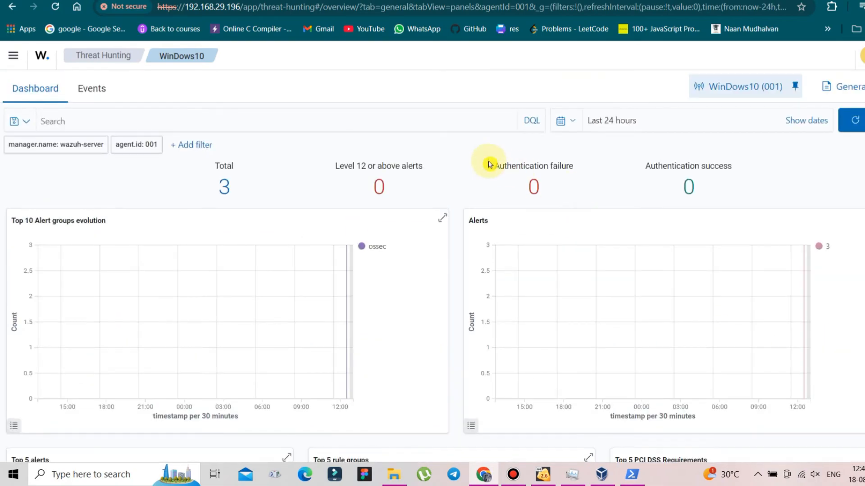
{"action": "left_click_drag", "start_coordinate": [495, 165], "coordinate": [580, 165]}
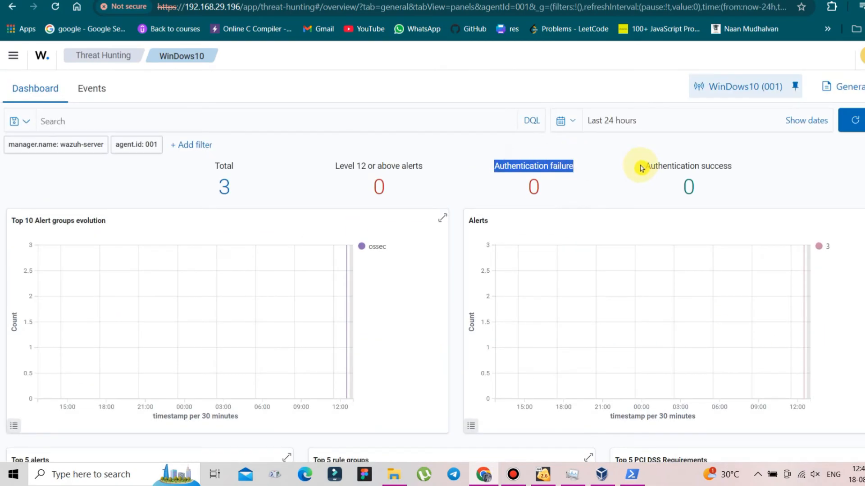
{"action": "left_click_drag", "start_coordinate": [641, 168], "coordinate": [753, 168]}
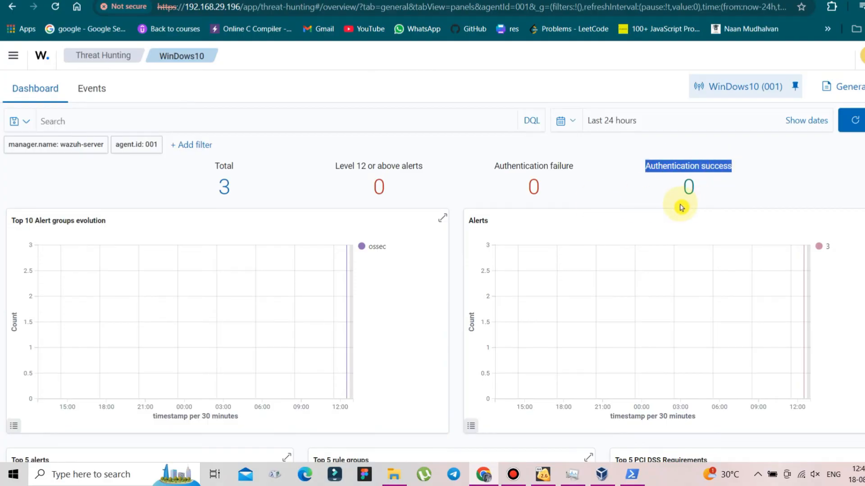
View the agent's events briefly and return to the dashboard to examine the Security Alerts table and the alert total.
{"action": "left_click", "coordinate": [102, 89]}
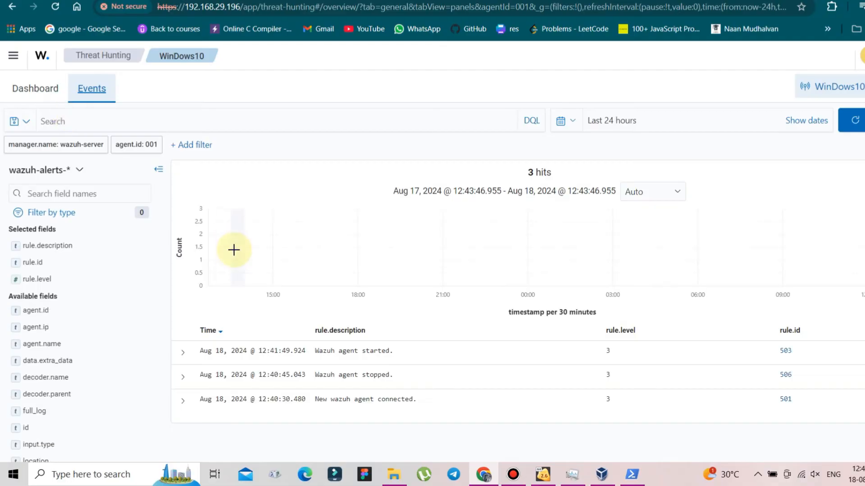
{"action": "left_click", "coordinate": [32, 95]}
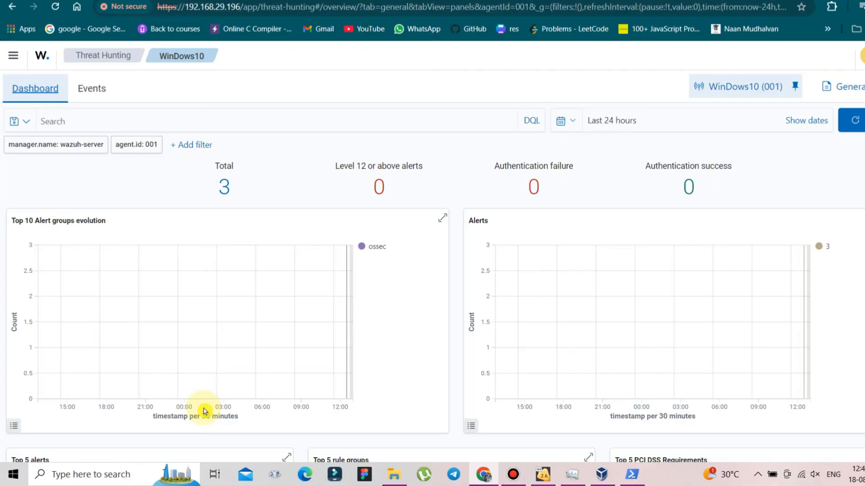
{"action": "scroll", "coordinate": [204, 411], "scroll_direction": "down", "scroll_amount": 8}
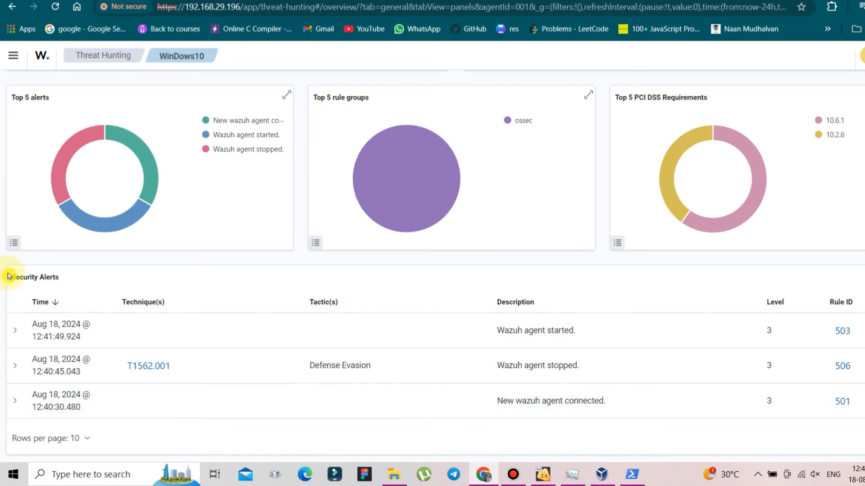
{"action": "left_click_drag", "start_coordinate": [7, 275], "coordinate": [54, 281]}
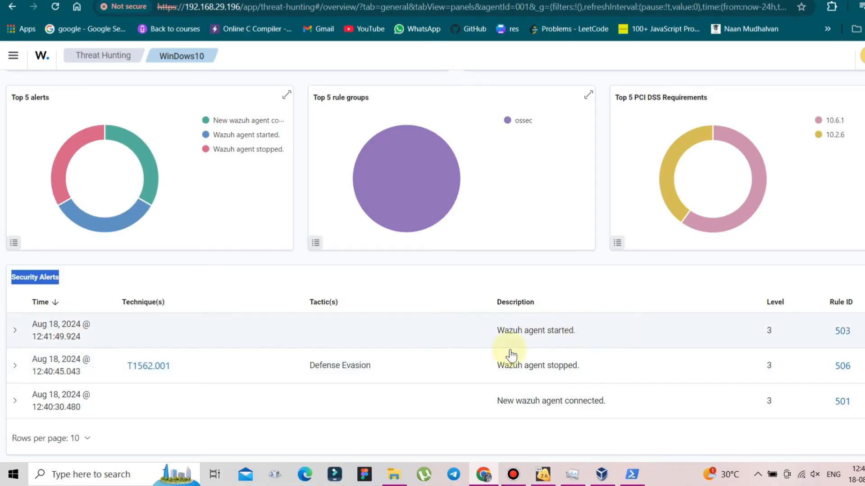
{"action": "scroll", "coordinate": [283, 366], "scroll_direction": "up", "scroll_amount": 8}
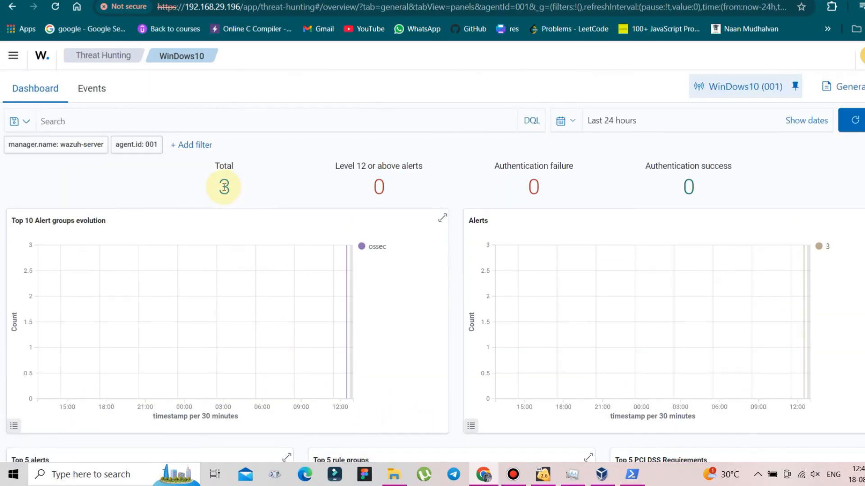
{"action": "left_click_drag", "start_coordinate": [214, 188], "coordinate": [241, 187]}
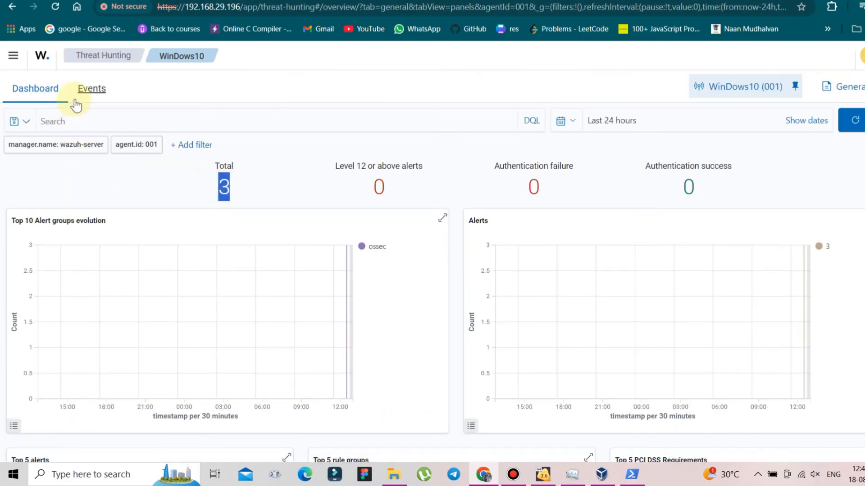
Open the agent's events and read the rule description of each listed event.
{"action": "left_click", "coordinate": [91, 90]}
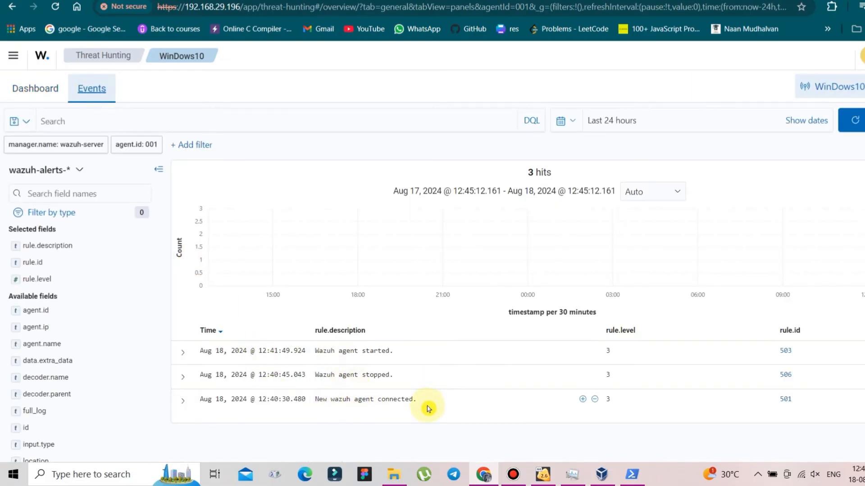
{"action": "left_click_drag", "start_coordinate": [428, 405], "coordinate": [314, 403]}
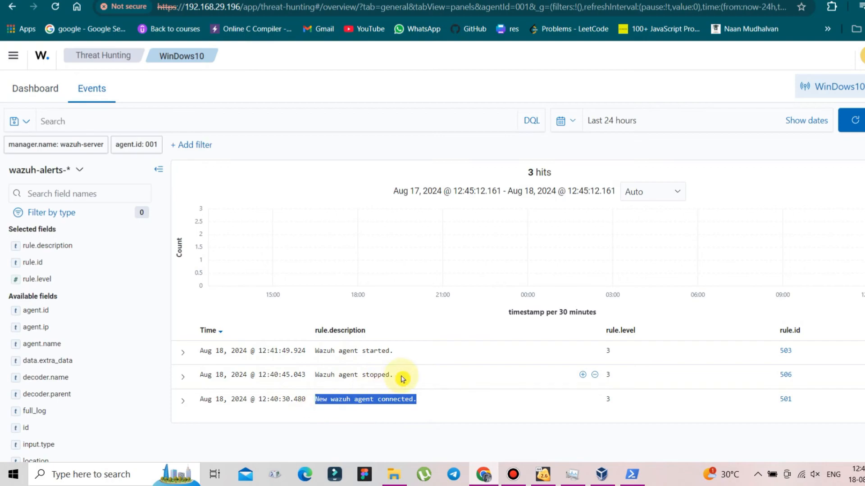
{"action": "left_click_drag", "start_coordinate": [403, 375], "coordinate": [309, 377]}
{"action": "left_click_drag", "start_coordinate": [410, 351], "coordinate": [314, 352]}
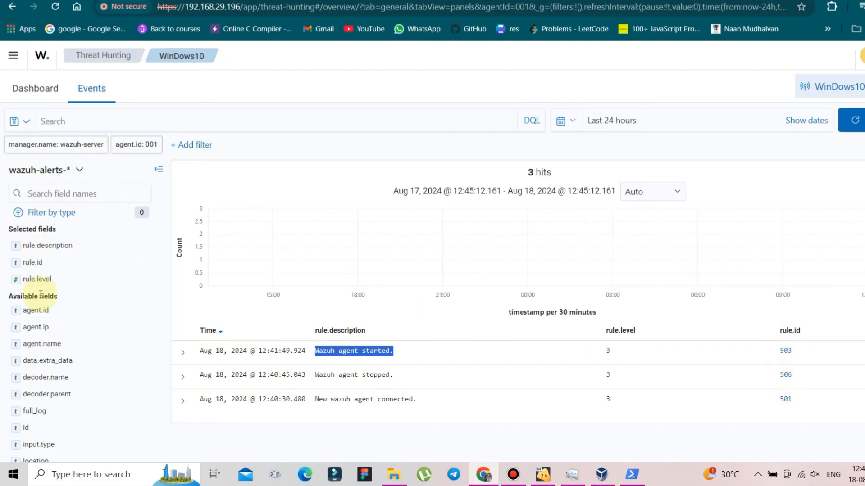
Inspect the top values of the agent.ip, agent.id, agent.name and data.extra_data fields.
{"action": "scroll", "coordinate": [41, 298], "scroll_direction": "down", "scroll_amount": 1}
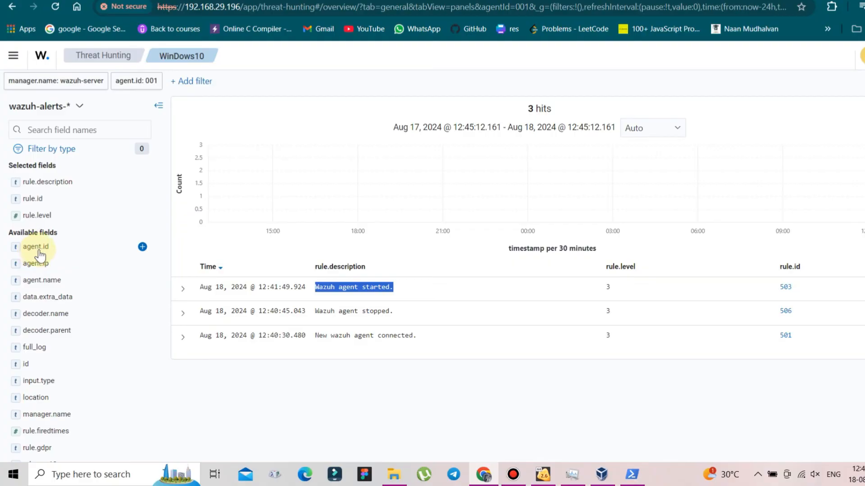
{"action": "left_click", "coordinate": [45, 270]}
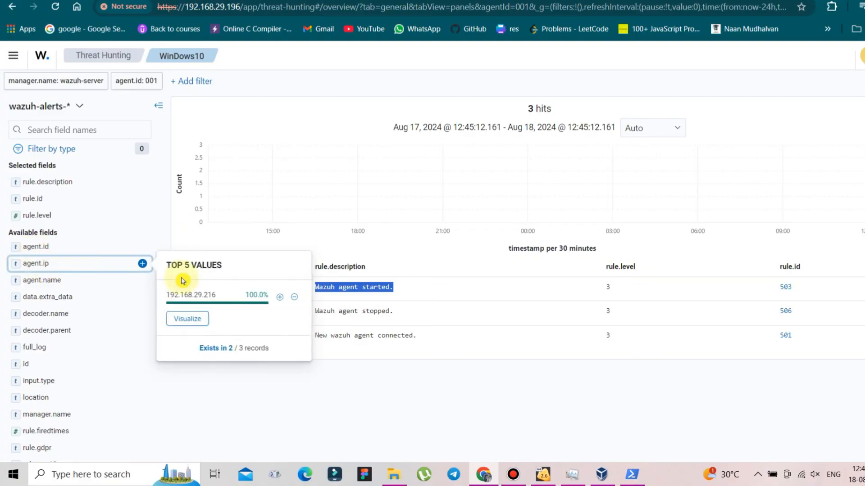
{"action": "left_click_drag", "start_coordinate": [163, 297], "coordinate": [220, 296]}
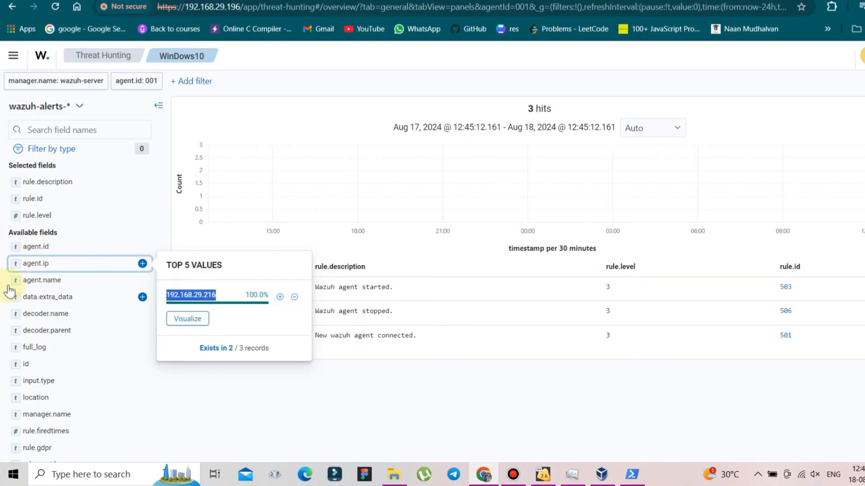
{"action": "left_click", "coordinate": [34, 247]}
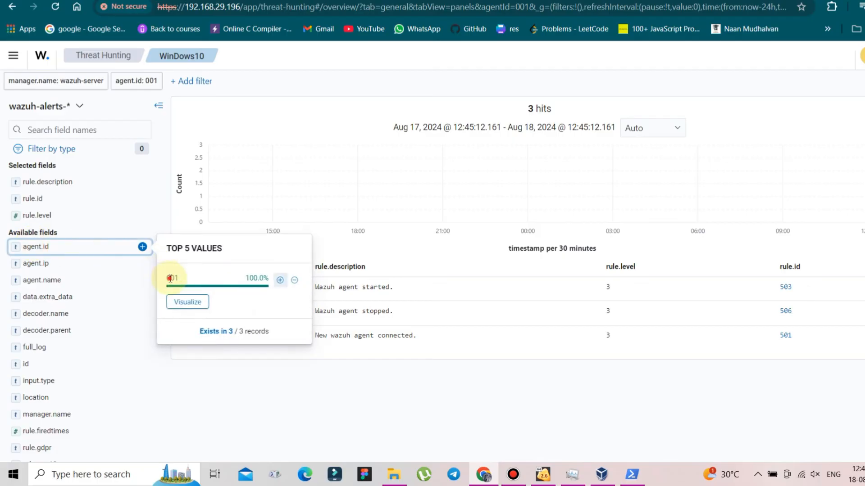
{"action": "left_click_drag", "start_coordinate": [170, 278], "coordinate": [193, 277]}
{"action": "left_click", "coordinate": [45, 281]}
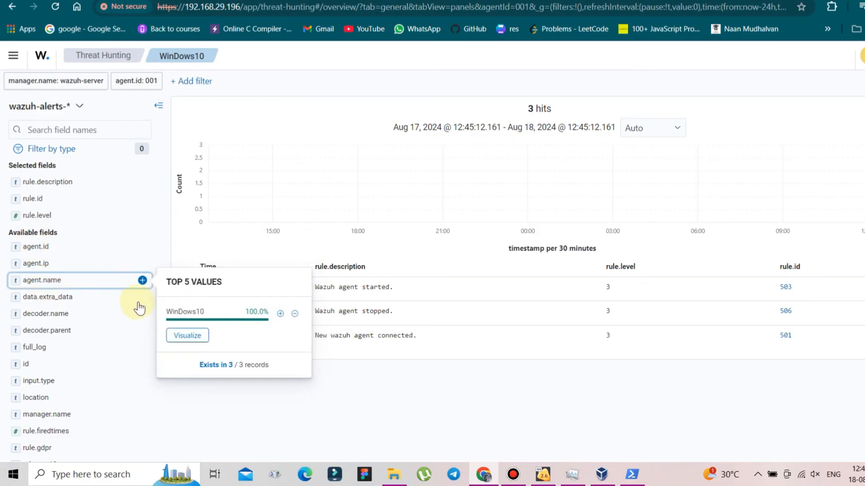
{"action": "left_click_drag", "start_coordinate": [167, 312], "coordinate": [205, 312]}
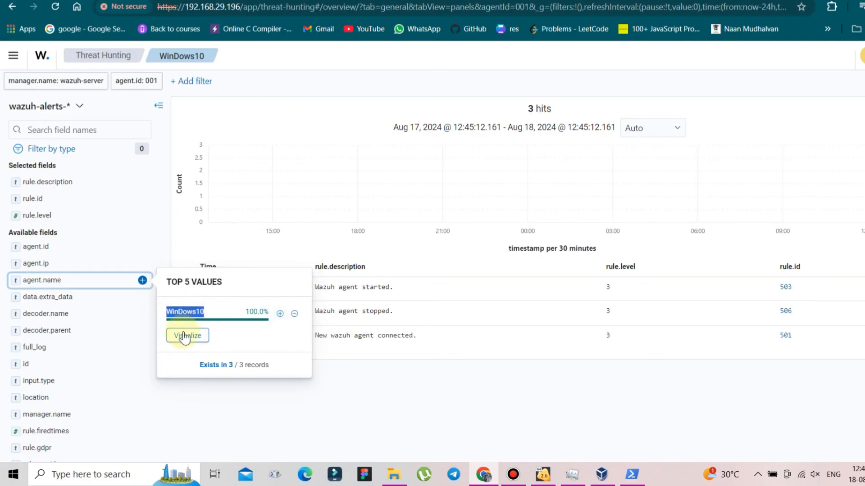
{"action": "left_click", "coordinate": [59, 297]}
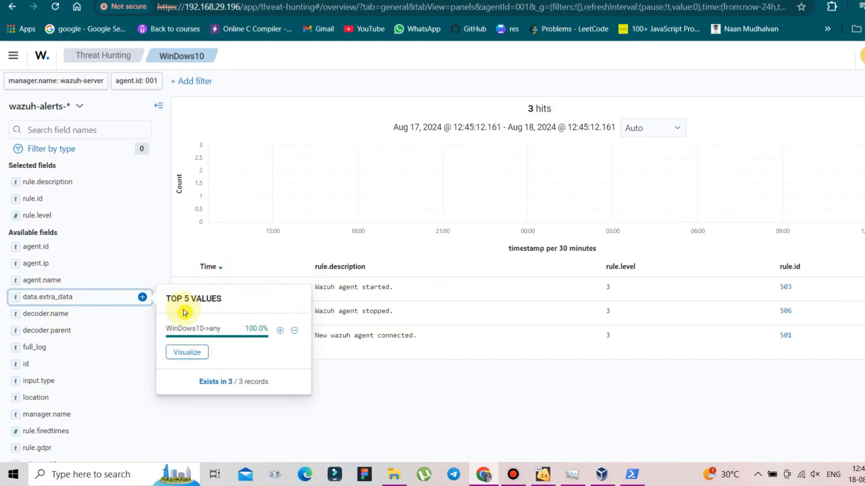
Inspect the top values of the rule.mitre.id field among the available fields.
{"action": "scroll", "coordinate": [69, 332], "scroll_direction": "down", "scroll_amount": 3}
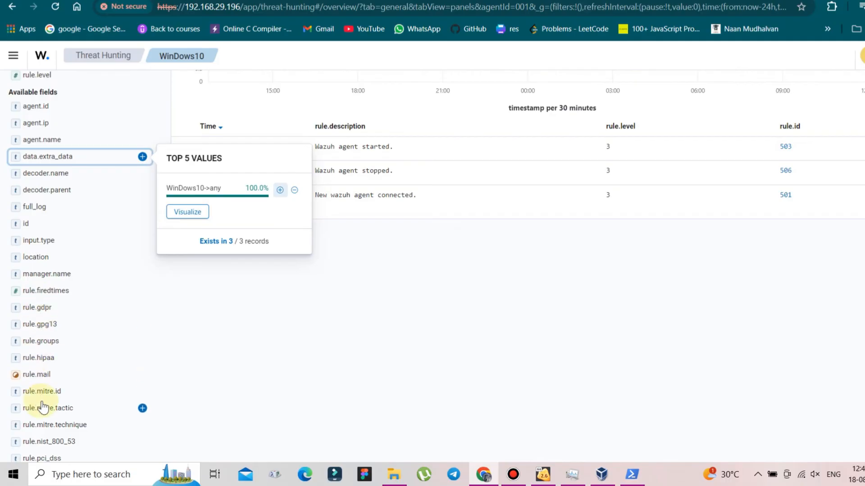
{"action": "scroll", "coordinate": [41, 405], "scroll_direction": "down", "scroll_amount": 1}
{"action": "left_click", "coordinate": [45, 354]}
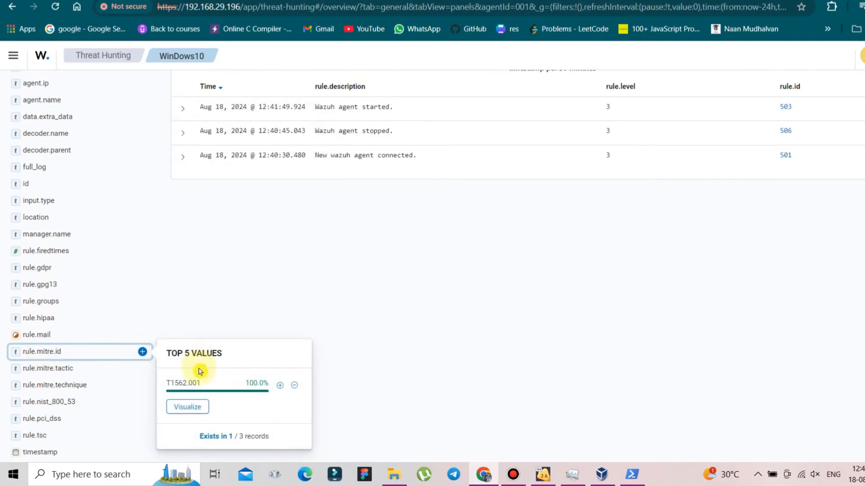
{"action": "left_click_drag", "start_coordinate": [213, 382], "coordinate": [129, 385]}
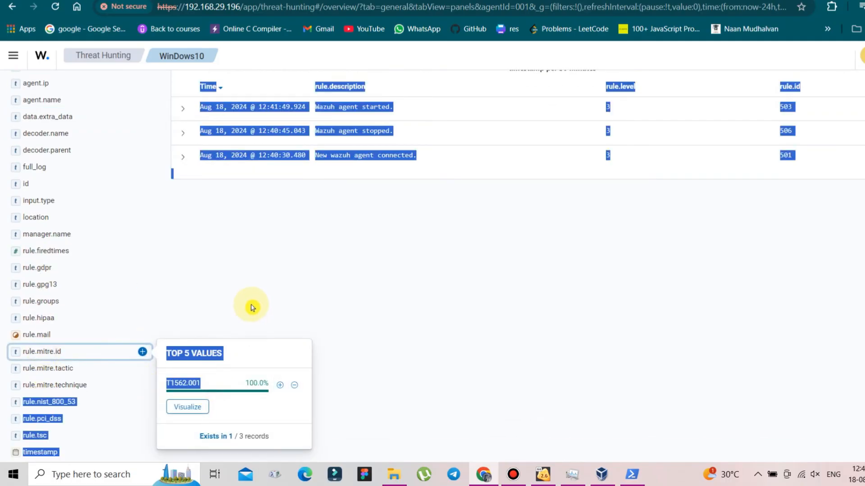
Turn off the OpenSearch Dashboards Query Language for the event search so it uses Lucene.
{"action": "left_click", "coordinate": [63, 125]}
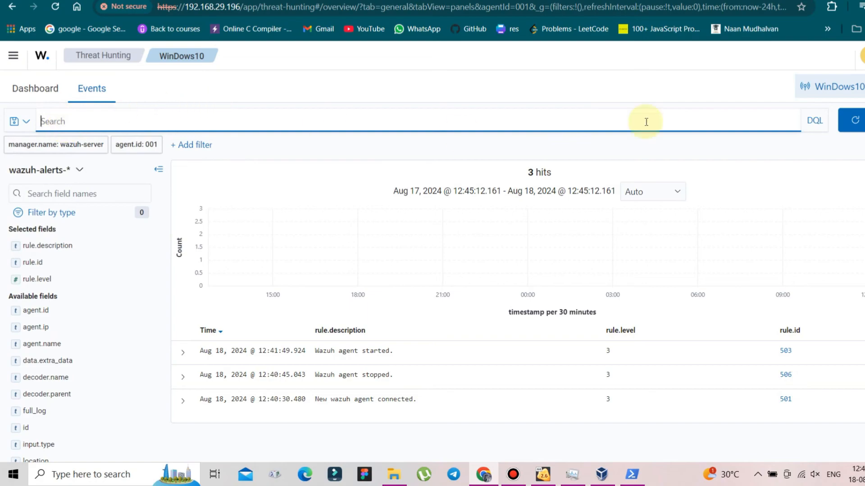
{"action": "left_click", "coordinate": [818, 129]}
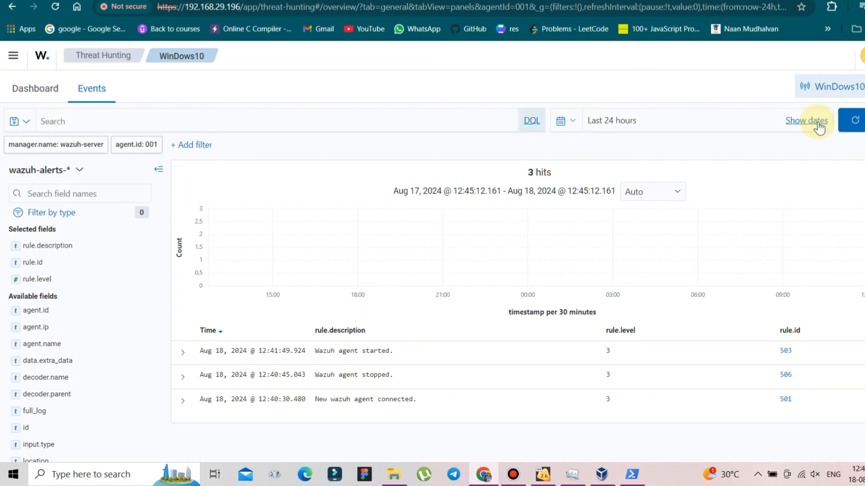
{"action": "left_click", "coordinate": [532, 122]}
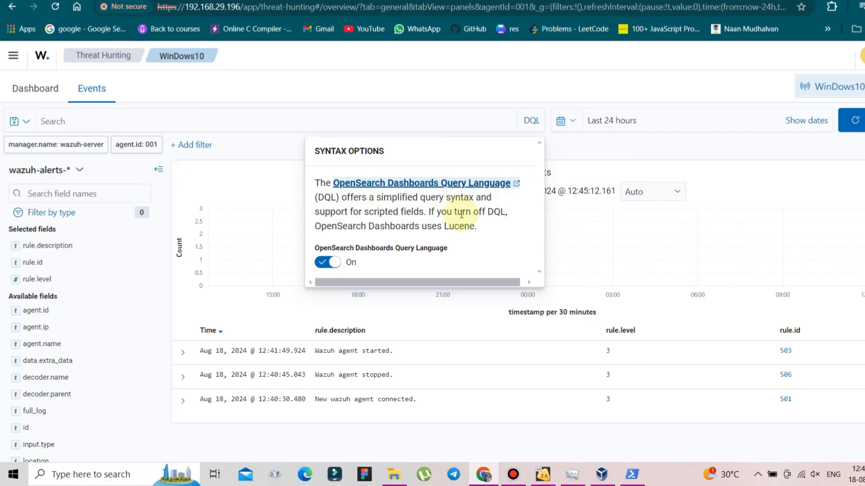
{"action": "left_click", "coordinate": [328, 263]}
Review the start date choices, then apply an absolute start of Aug 17, 2024 @ 12:46:56.744 through now and refresh the events.
{"action": "left_click", "coordinate": [612, 129]}
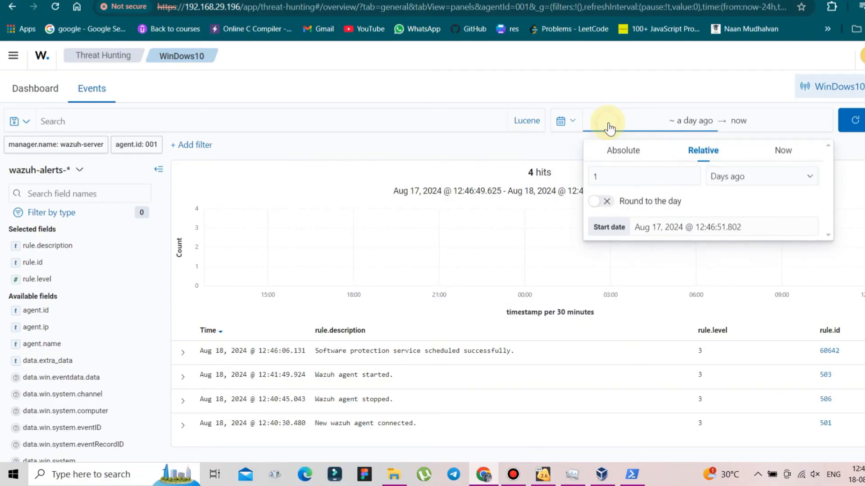
{"action": "left_click", "coordinate": [778, 147]}
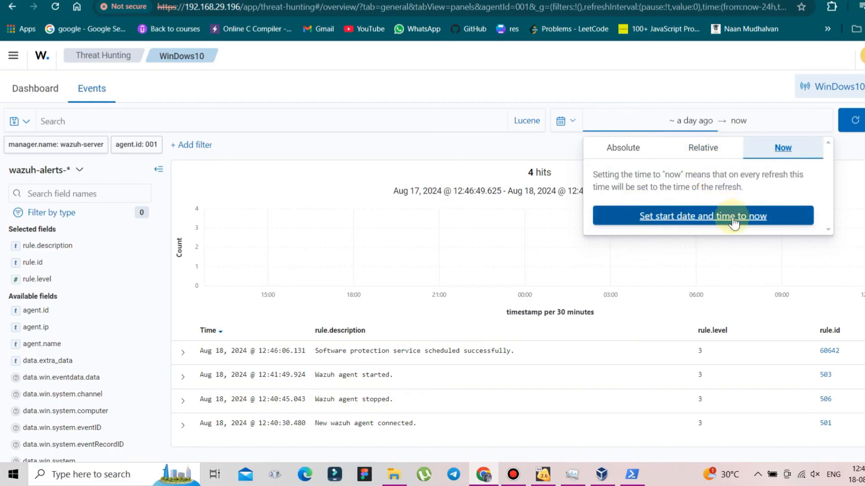
{"action": "left_click", "coordinate": [617, 147]}
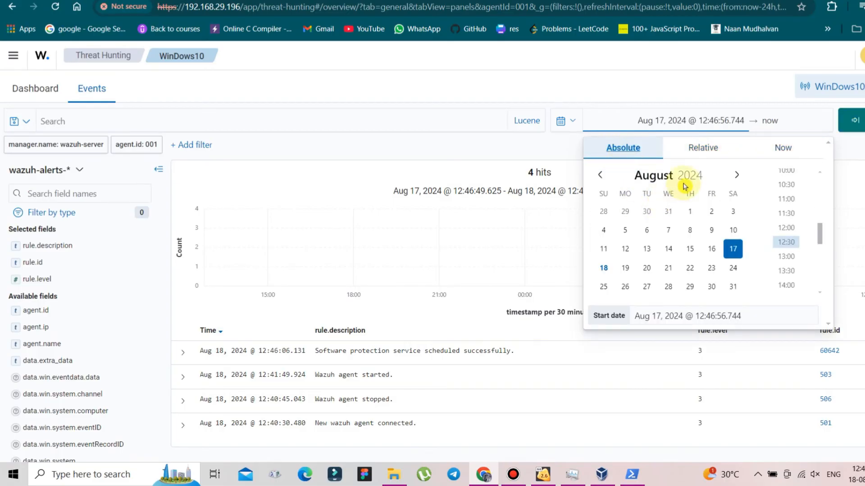
{"action": "left_click", "coordinate": [647, 176]}
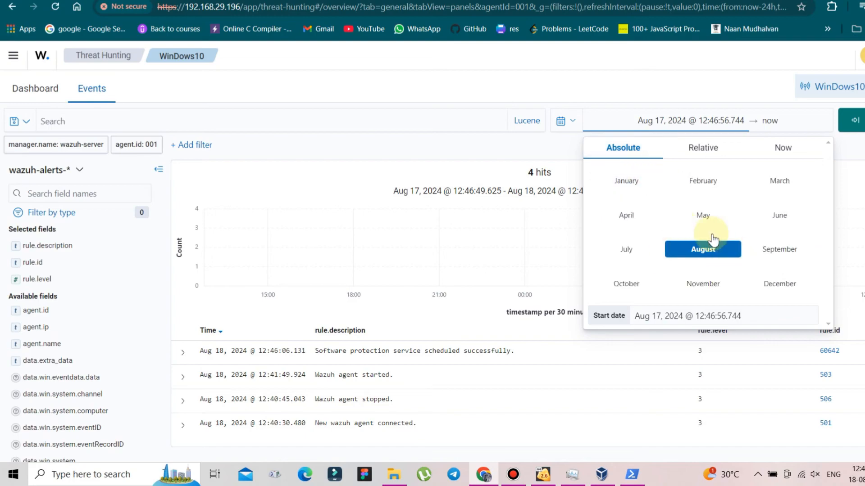
{"action": "left_click", "coordinate": [626, 150]}
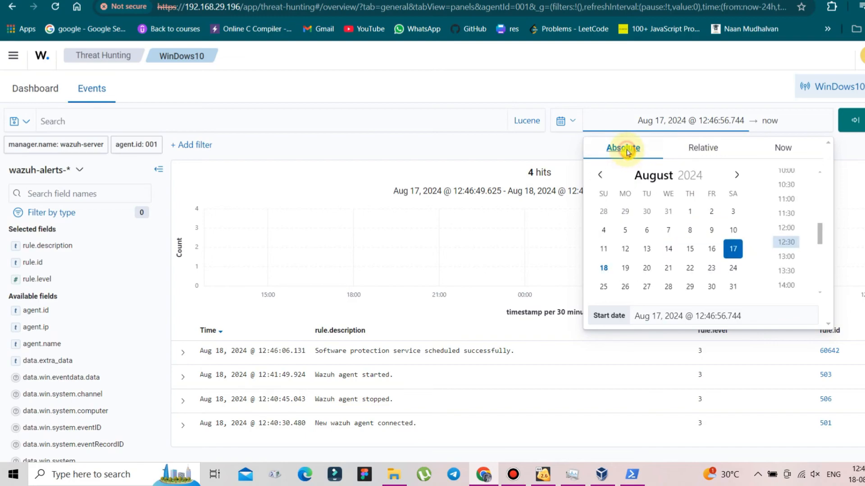
{"action": "left_click", "coordinate": [690, 175]}
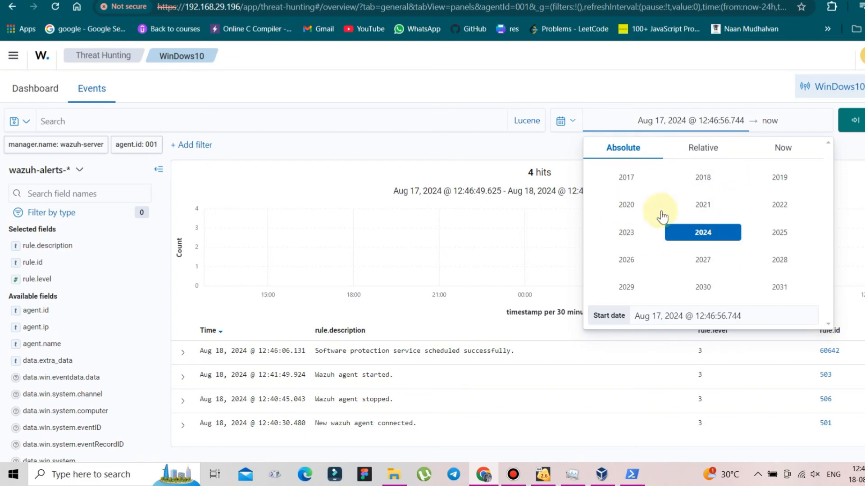
{"action": "left_click", "coordinate": [636, 150]}
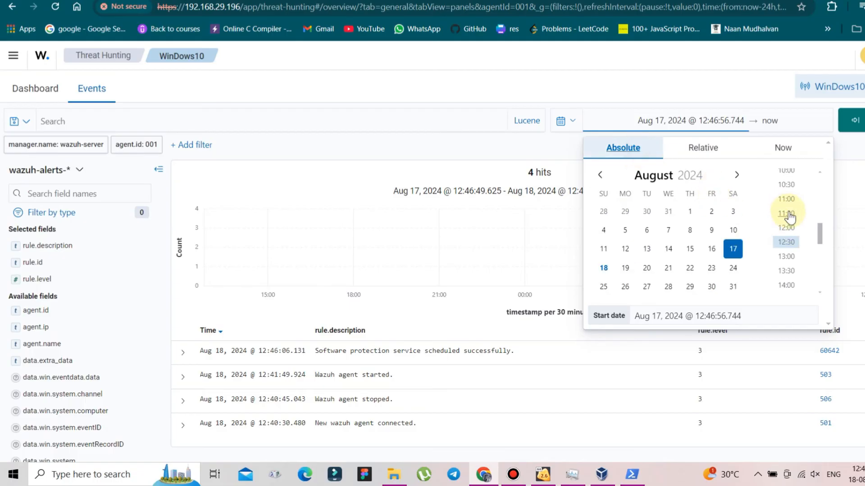
{"action": "scroll", "coordinate": [788, 217], "scroll_direction": "up", "scroll_amount": 6}
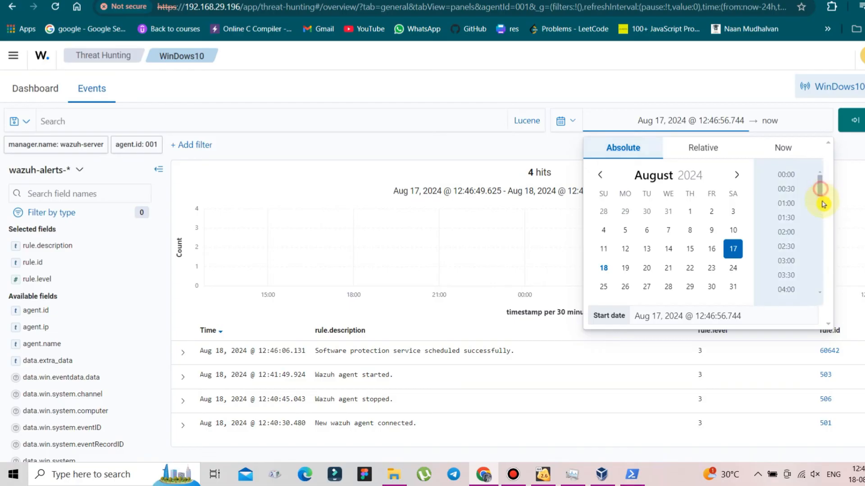
{"action": "left_click_drag", "start_coordinate": [819, 191], "coordinate": [824, 309]}
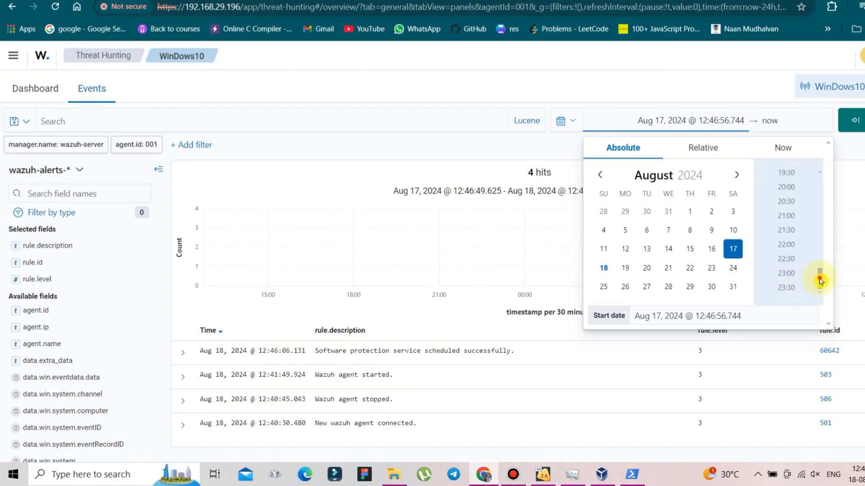
{"action": "left_click_drag", "start_coordinate": [820, 281], "coordinate": [814, 164]}
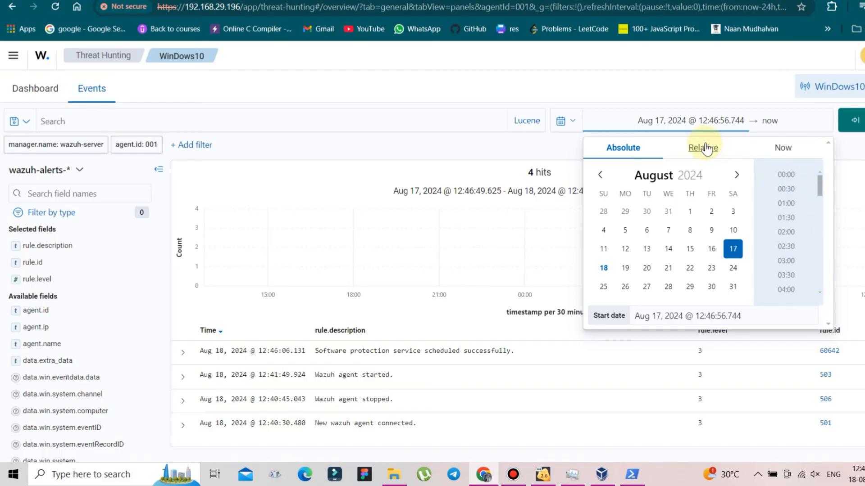
{"action": "left_click", "coordinate": [854, 119]}
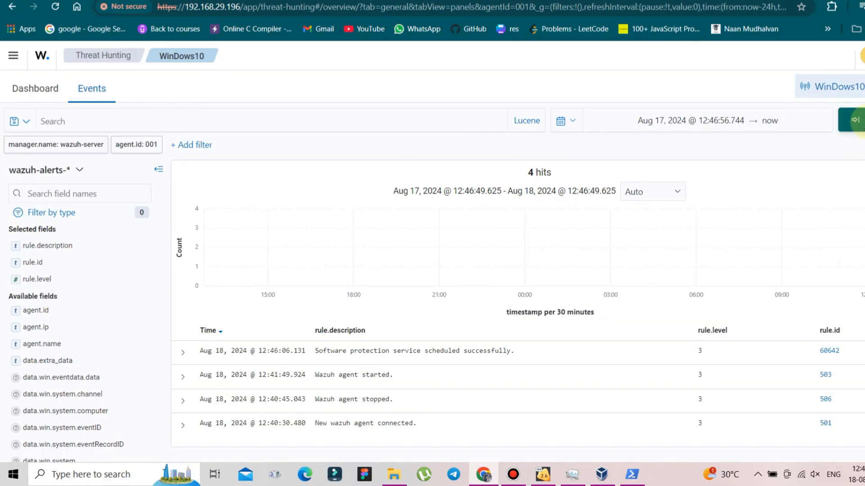
{"action": "left_click", "coordinate": [855, 121]}
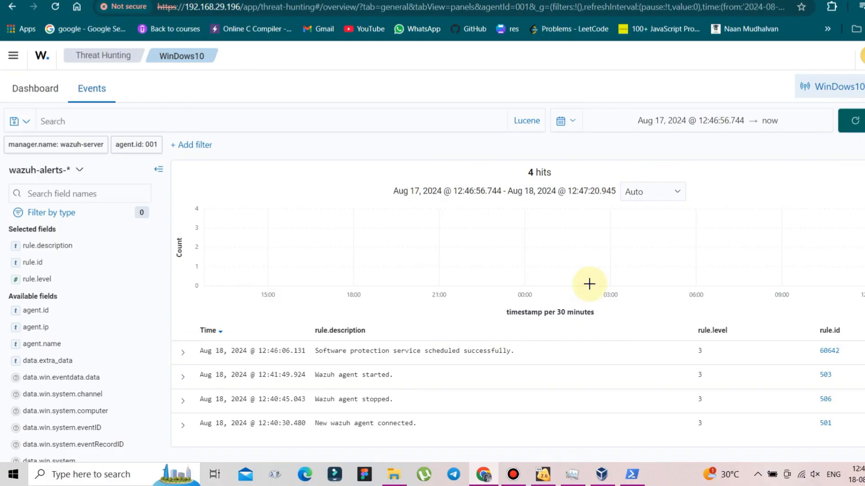
Review the timestamps of the refreshed agent events and the total number of hits.
{"action": "scroll", "coordinate": [589, 283], "scroll_direction": "down", "scroll_amount": 2}
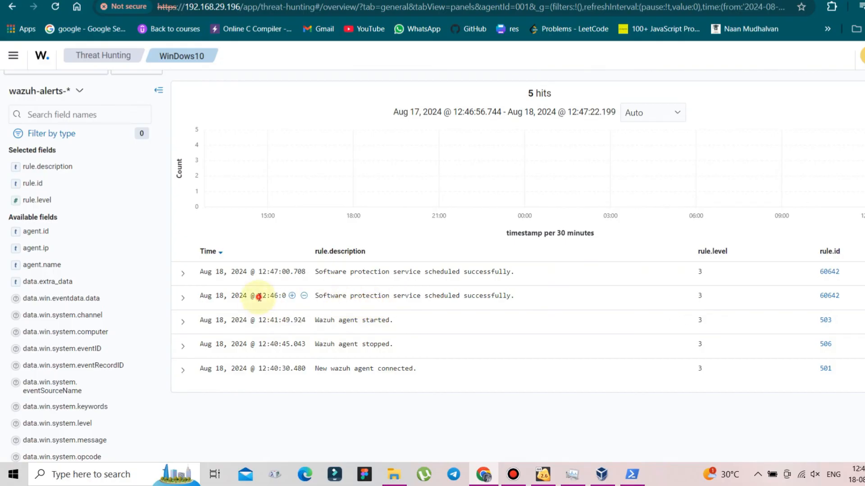
{"action": "left_click_drag", "start_coordinate": [259, 298], "coordinate": [270, 298]}
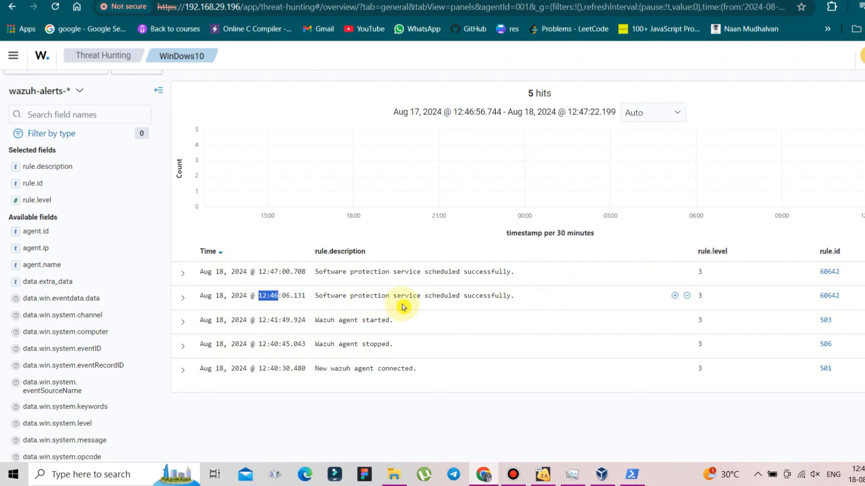
{"action": "scroll", "coordinate": [402, 307], "scroll_direction": "up", "scroll_amount": 2}
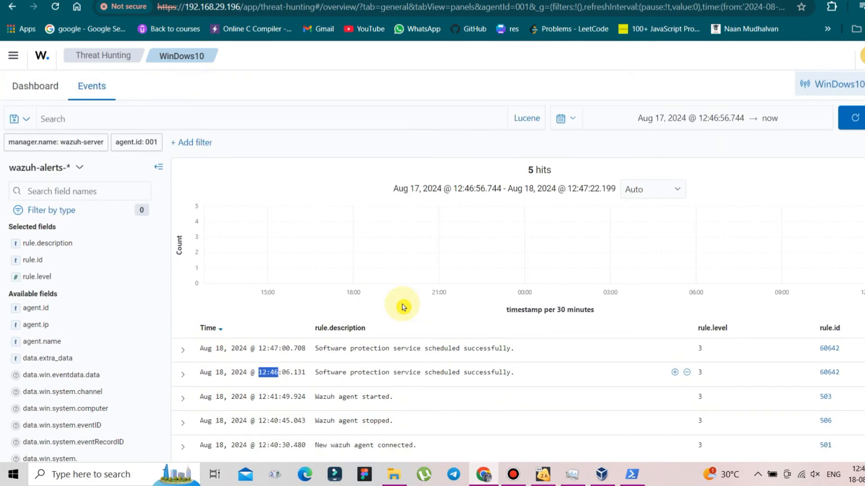
{"action": "left_click_drag", "start_coordinate": [521, 175], "coordinate": [552, 175]}
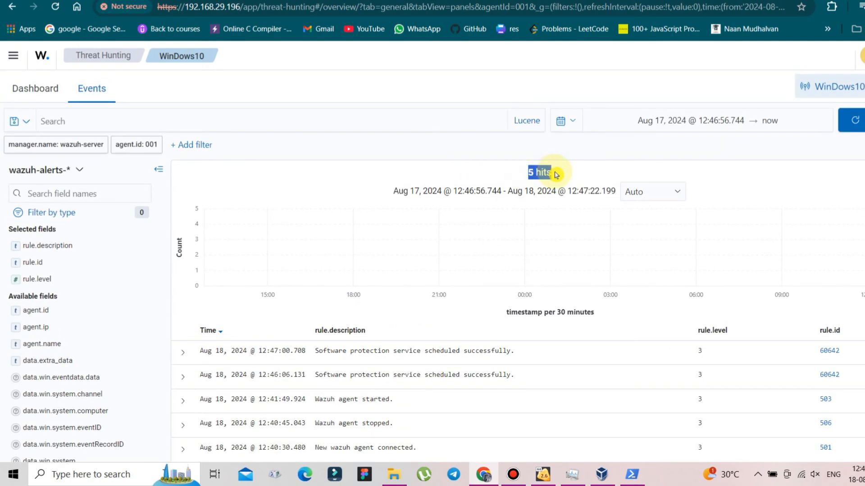
Return to the WinDows10 agent overview, open its MITRE ATT&CK dashboard and examine the alert, tactic and rule level charts.
{"action": "left_click", "coordinate": [167, 56]}
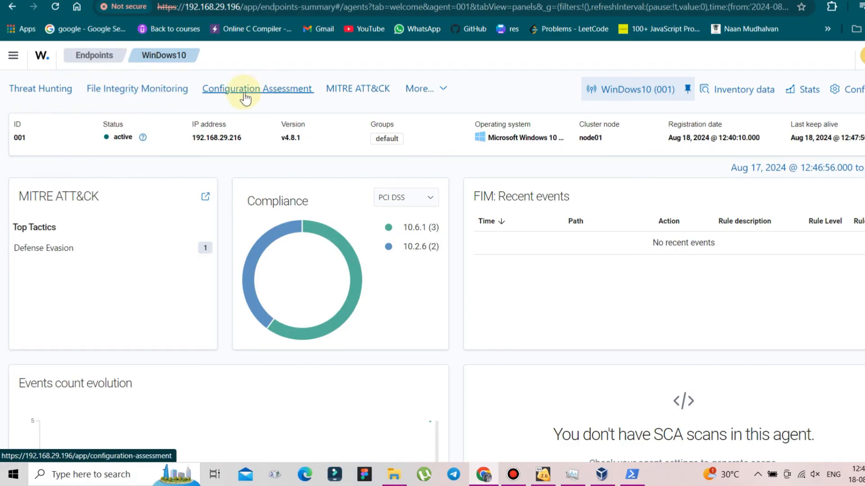
{"action": "left_click", "coordinate": [349, 91]}
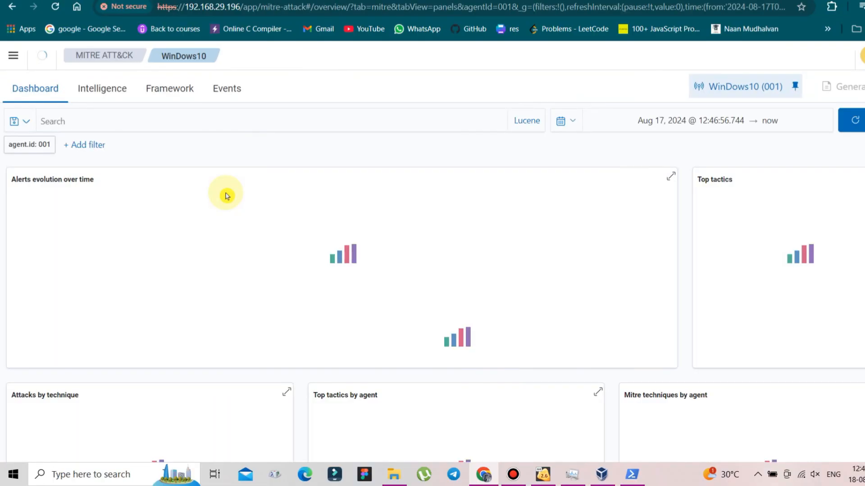
{"action": "mouse_move", "coordinate": [683, 268]}
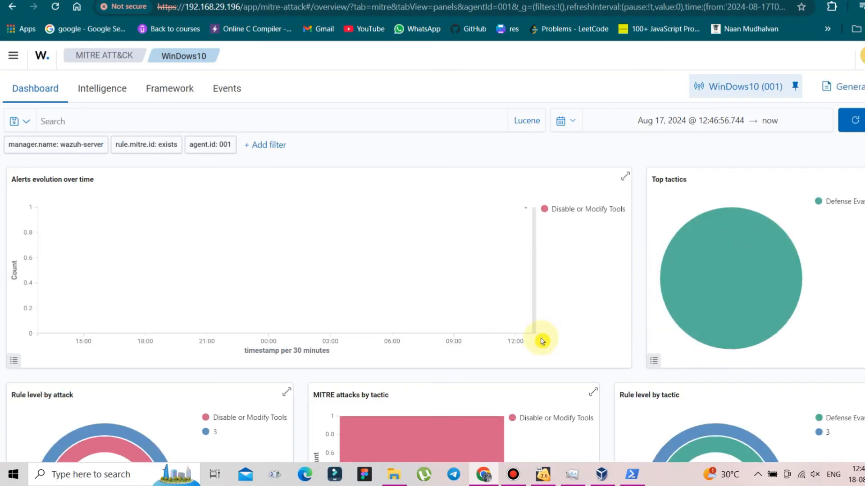
{"action": "scroll", "coordinate": [541, 341], "scroll_direction": "down", "scroll_amount": 3}
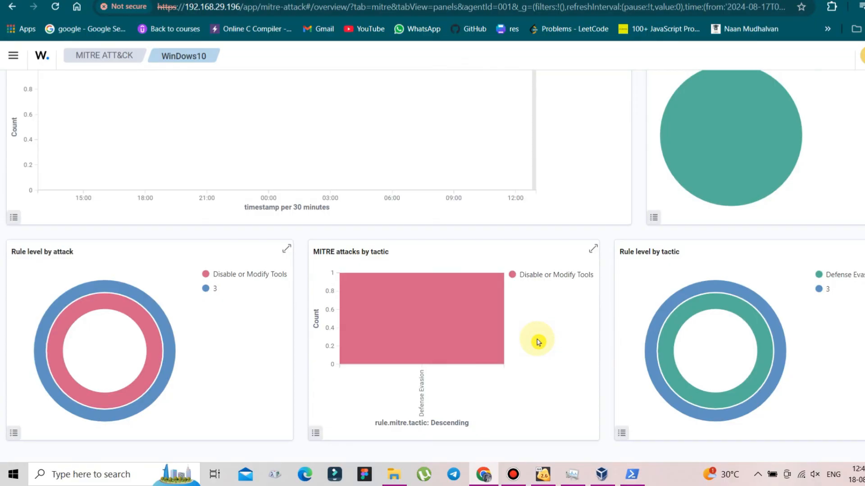
{"action": "scroll", "coordinate": [289, 359], "scroll_direction": "up", "scroll_amount": 3}
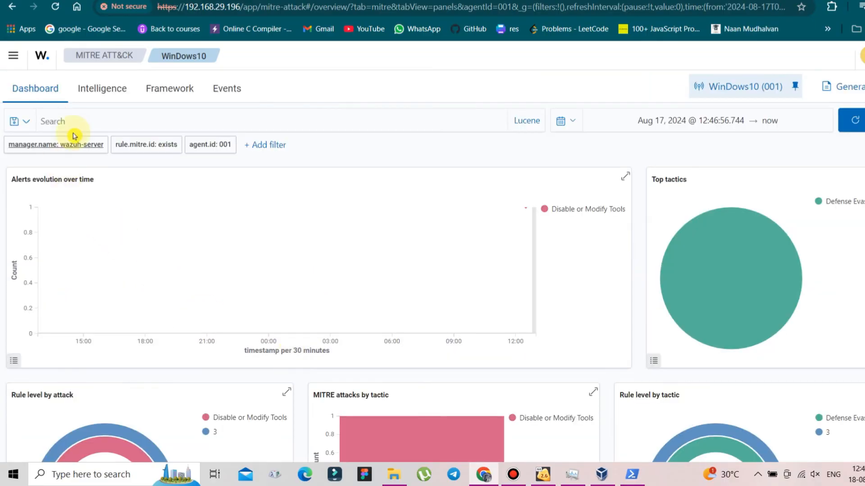
Open the MITRE ATT&CK intelligence resources, view the groups and read the description of the .bash_profile and .bashrc mitigation.
{"action": "left_click", "coordinate": [101, 90]}
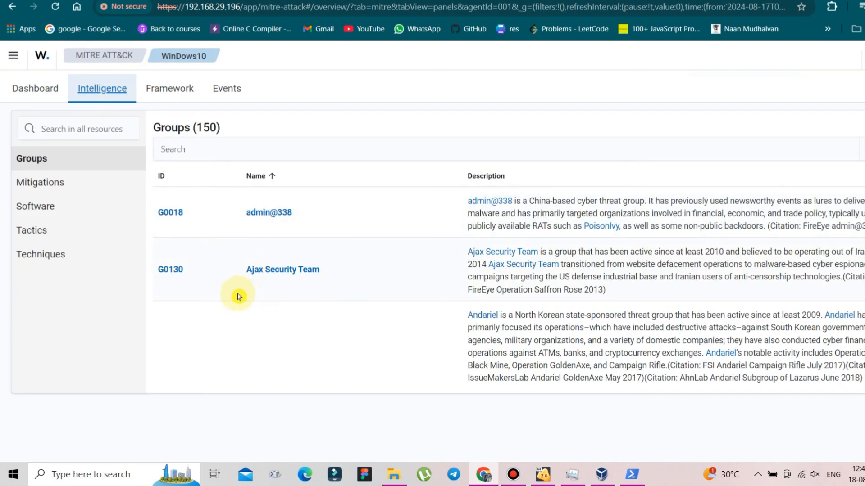
{"action": "left_click", "coordinate": [39, 182]}
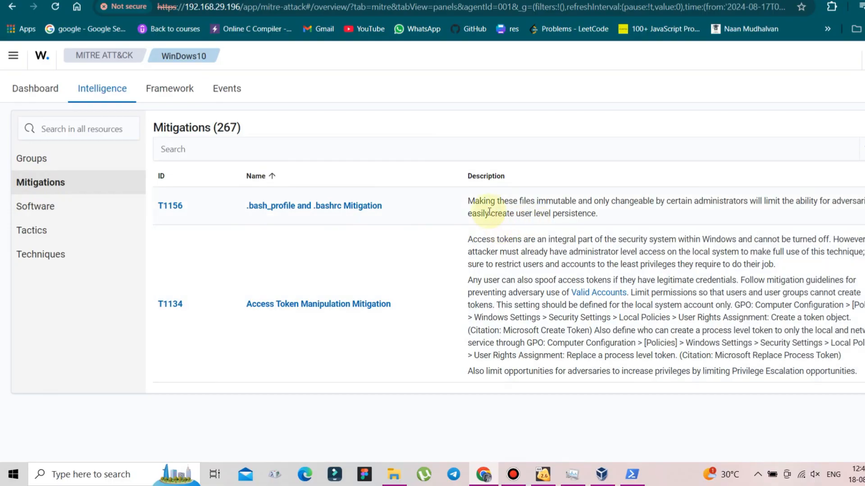
{"action": "left_click_drag", "start_coordinate": [467, 203], "coordinate": [650, 216]}
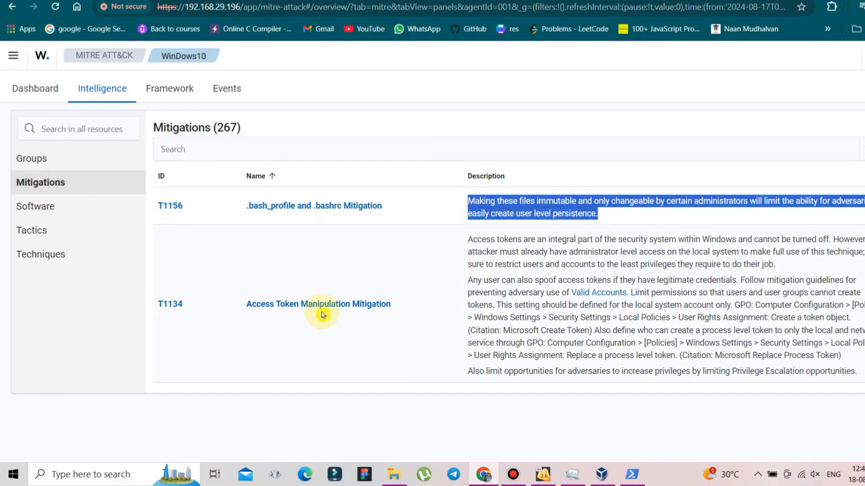
Open the MITRE ATT&CK framework view and examine the Defense Evasion alerts, the other tactics and the techniques list.
{"action": "left_click", "coordinate": [118, 254]}
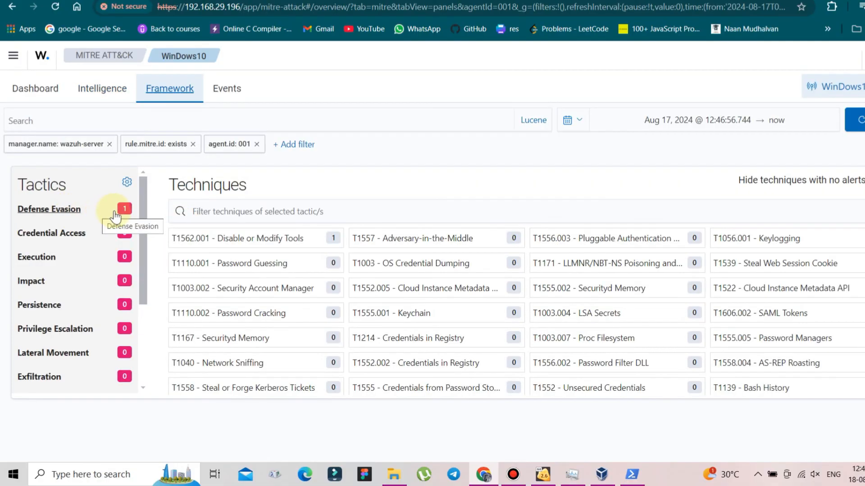
{"action": "left_click", "coordinate": [121, 212]}
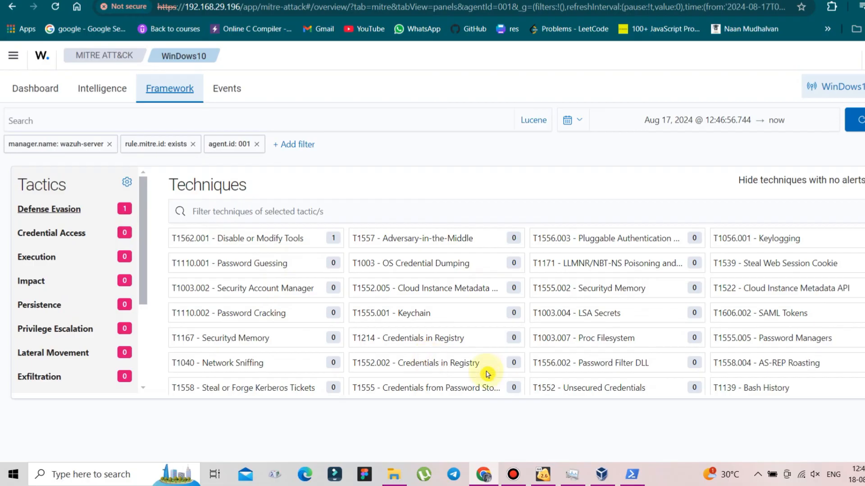
{"action": "scroll", "coordinate": [329, 361], "scroll_direction": "down", "scroll_amount": 3}
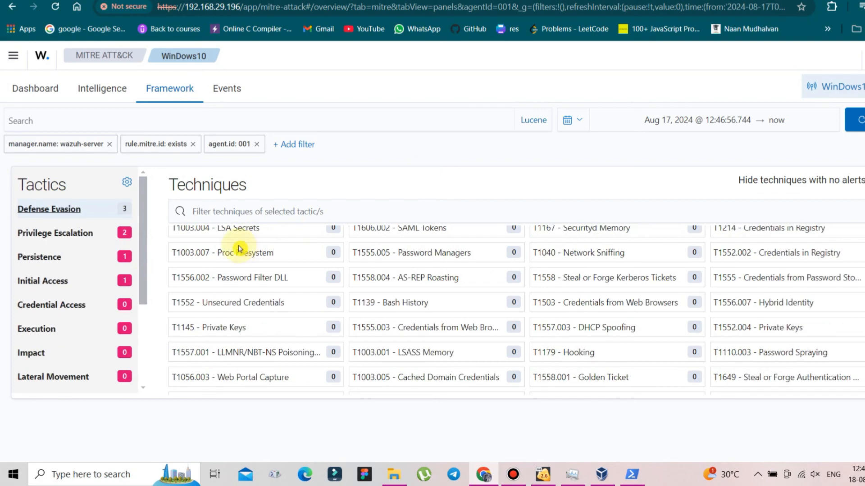
{"action": "left_click_drag", "start_coordinate": [148, 339], "coordinate": [148, 350]}
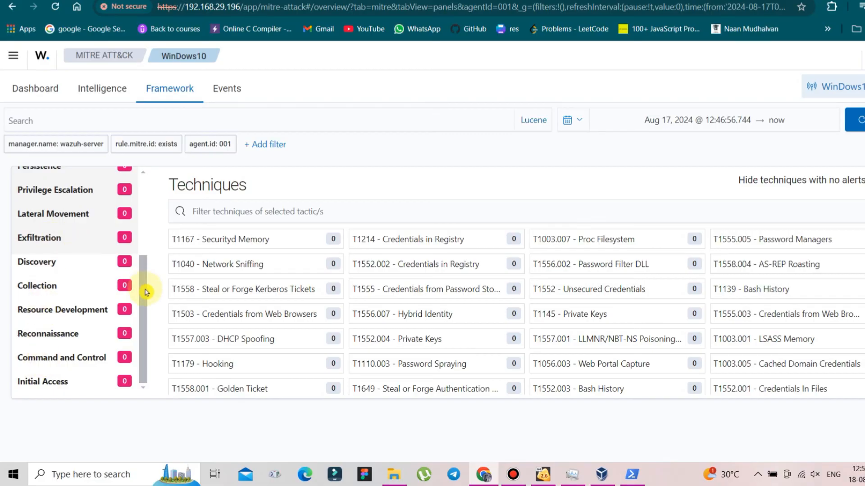
{"action": "scroll", "coordinate": [145, 291], "scroll_direction": "up", "scroll_amount": 5}
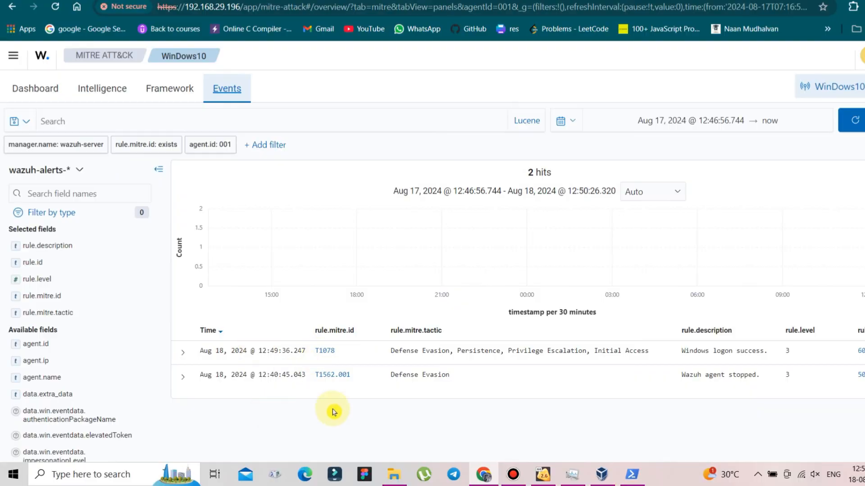
Open the agent's MITRE ATT&CK events and read each event's tactics and rule description.
{"action": "scroll", "coordinate": [318, 423], "scroll_direction": "down", "scroll_amount": 7}
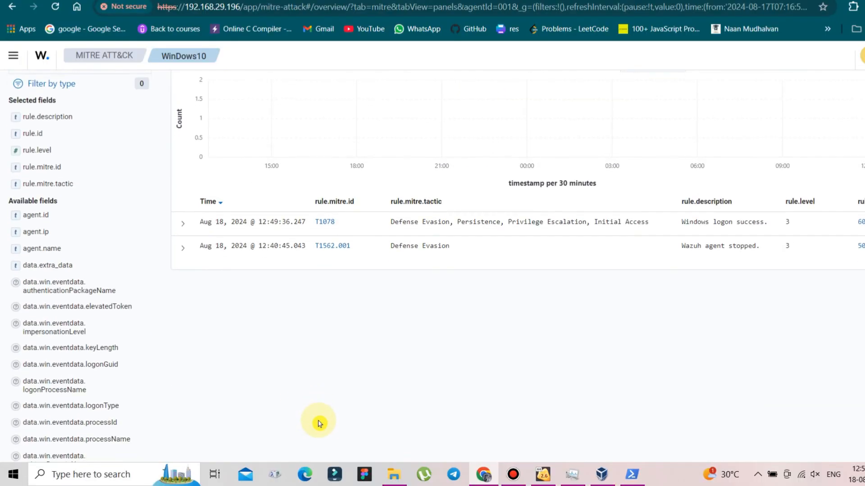
{"action": "scroll", "coordinate": [318, 424], "scroll_direction": "up", "scroll_amount": 5}
{"action": "scroll", "coordinate": [318, 424], "scroll_direction": "up", "scroll_amount": 1}
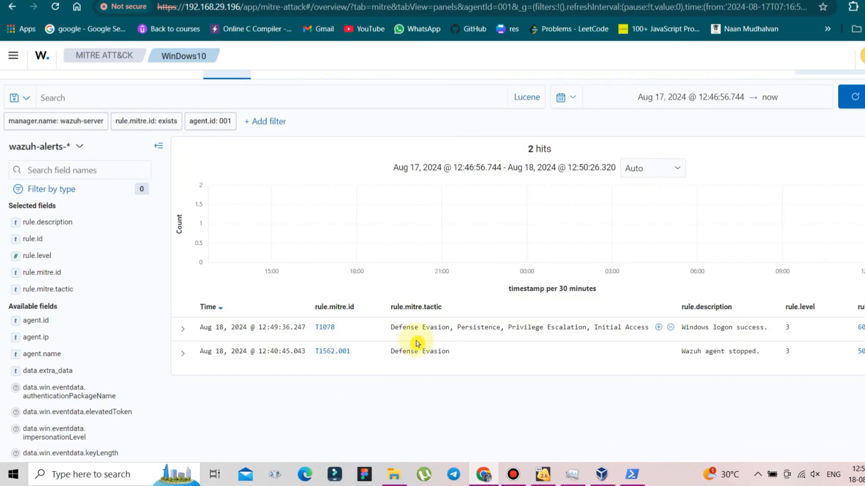
{"action": "left_click_drag", "start_coordinate": [395, 352], "coordinate": [480, 354]}
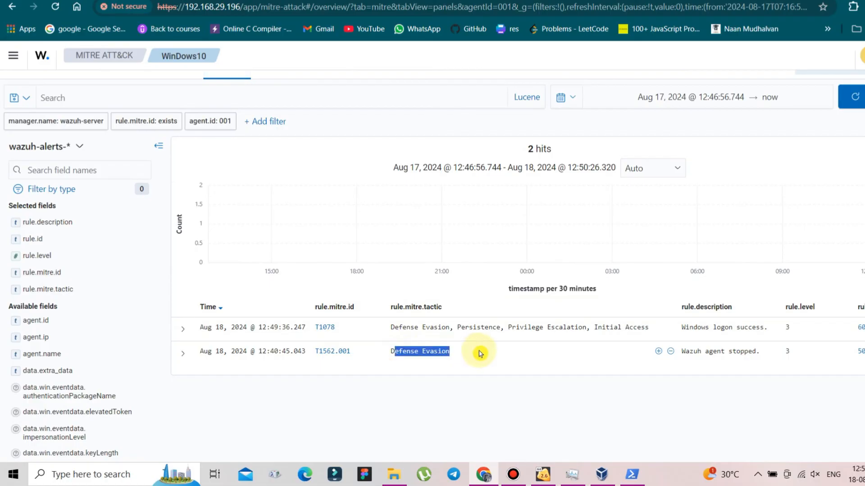
{"action": "left_click", "coordinate": [545, 355]}
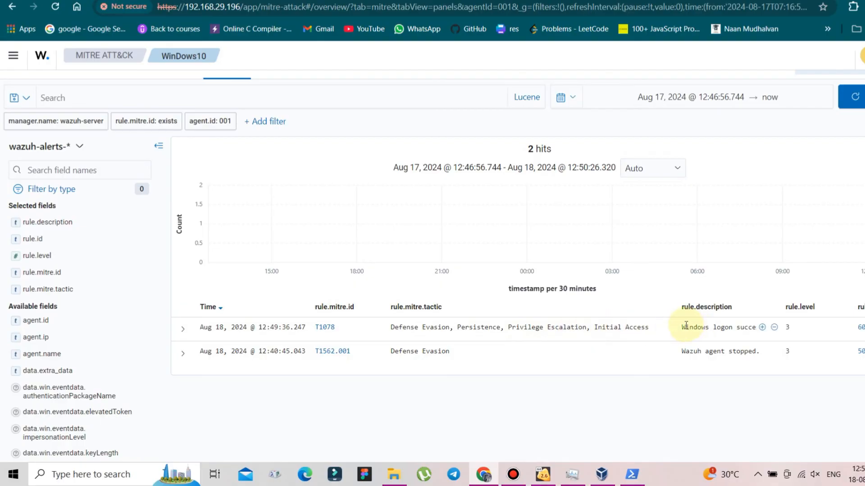
{"action": "left_click_drag", "start_coordinate": [682, 328], "coordinate": [763, 330]}
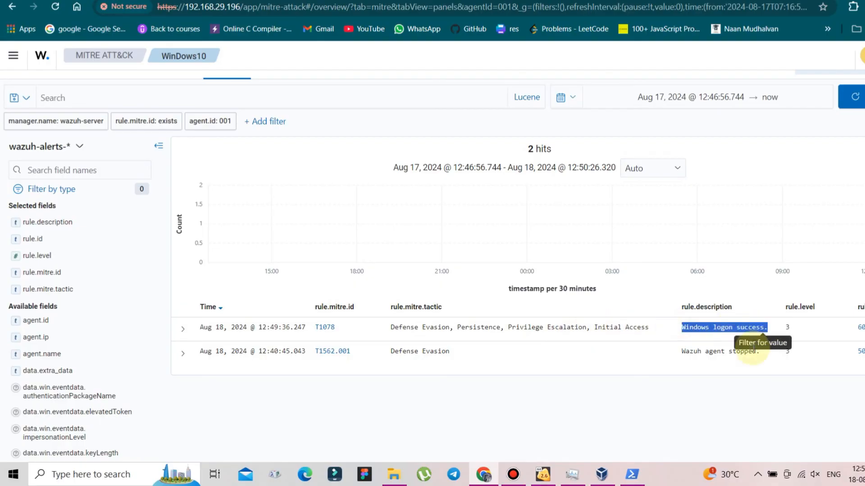
{"action": "left_click", "coordinate": [698, 394]}
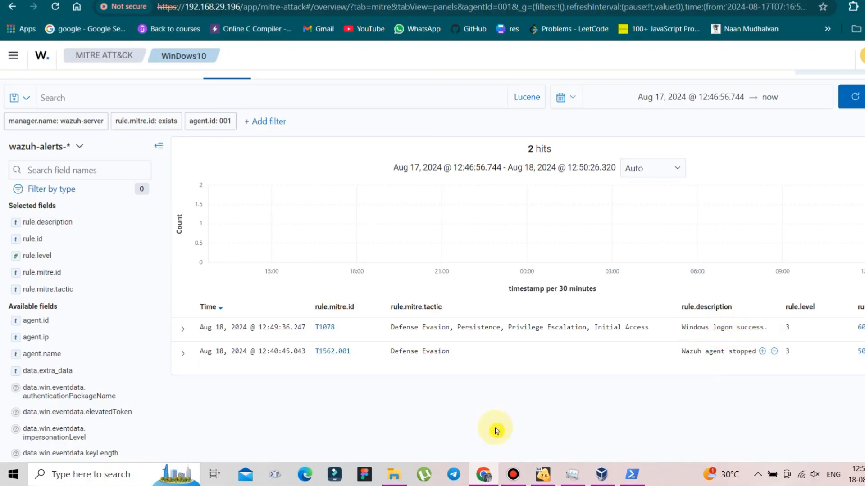